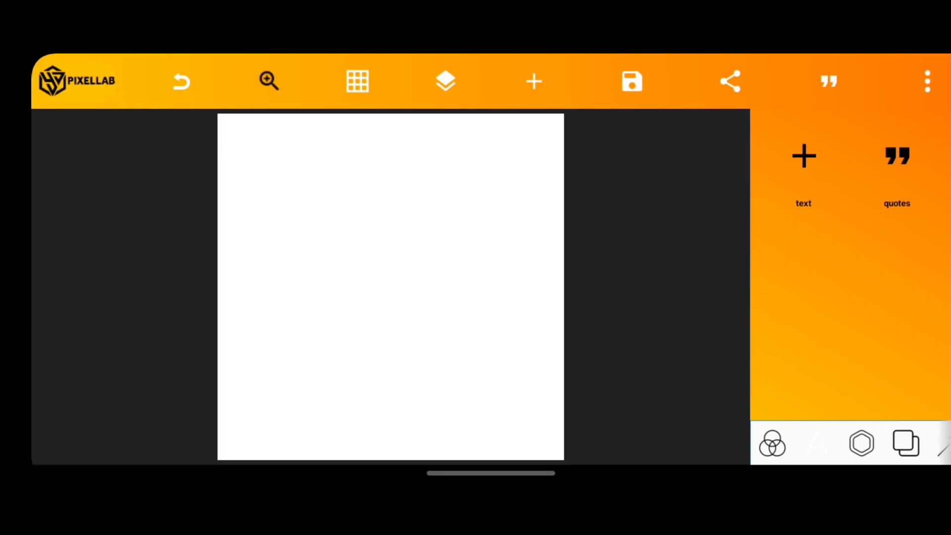
# Add a new text object and replace its placeholder wording with LOREM IPSUM.
pyautogui.click(803, 156)
pyautogui.click(803, 279)
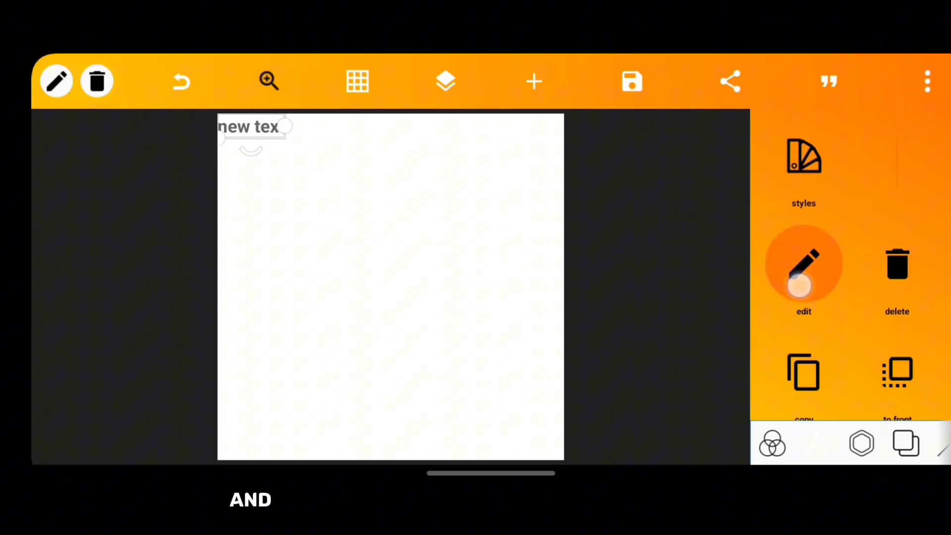
pyautogui.click(282, 100)
pyautogui.click(349, 215)
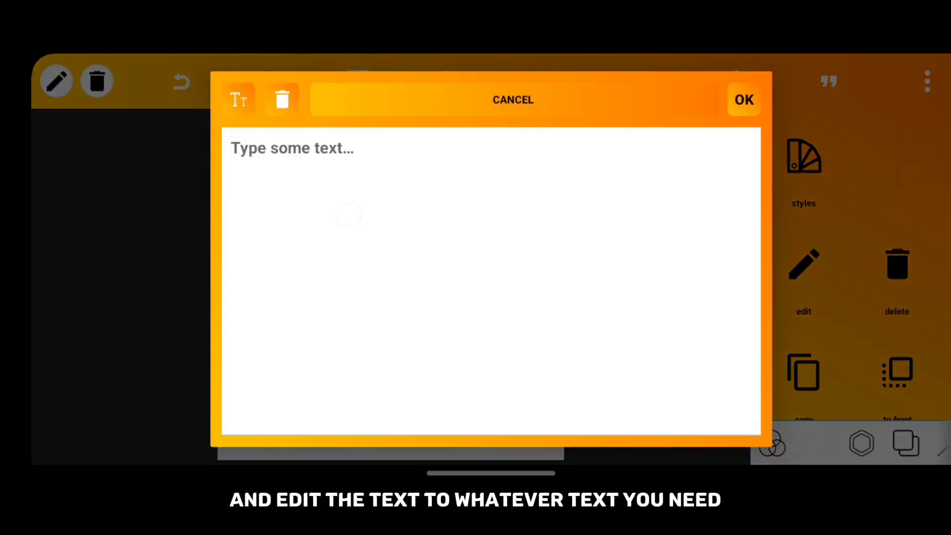
pyautogui.click(66, 100)
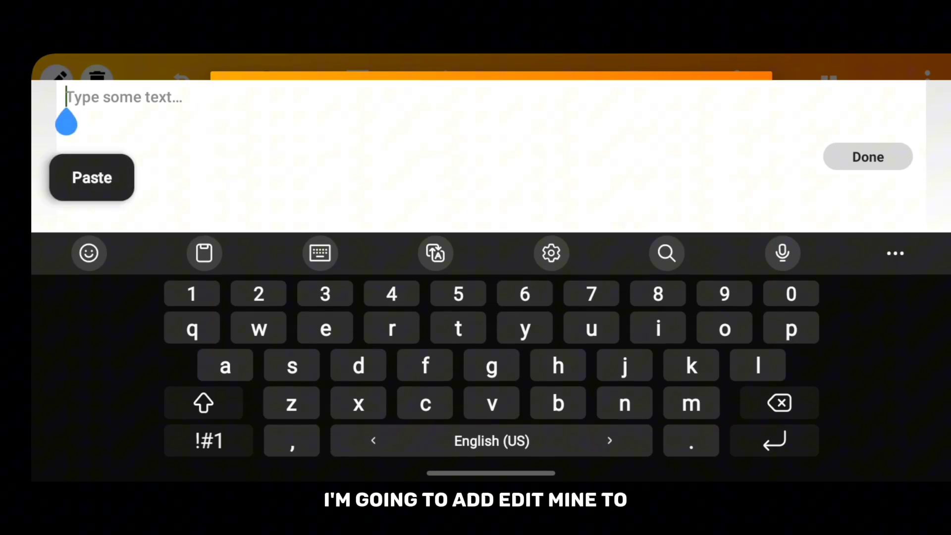
pyautogui.click(91, 178)
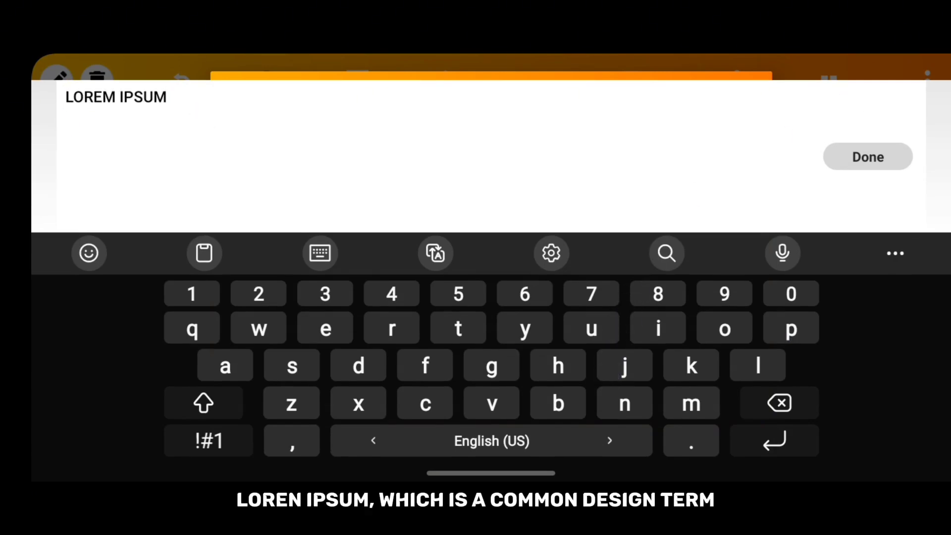
pyautogui.click(869, 156)
pyautogui.click(746, 99)
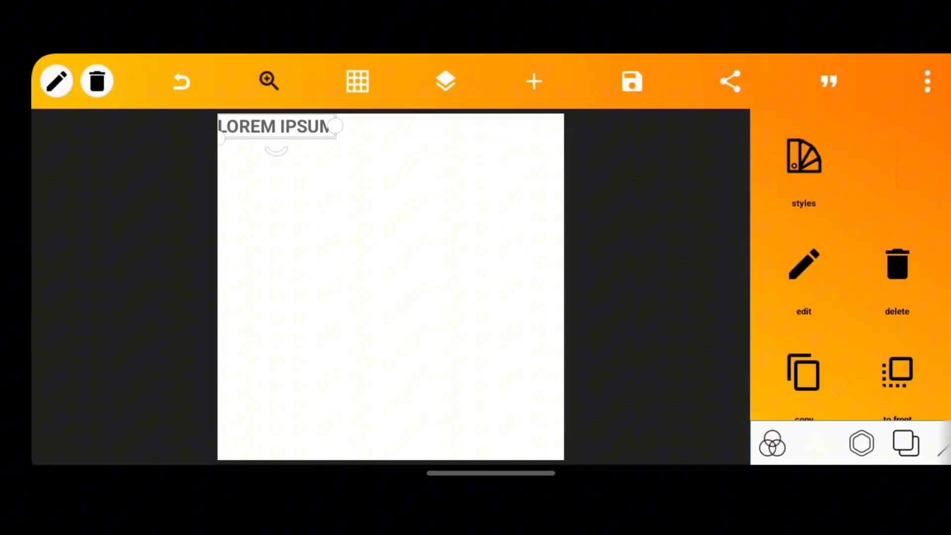
pyautogui.moveTo(851, 294)
pyautogui.mouseDown()
pyautogui.moveTo(849, 183)
pyautogui.moveTo(849, 221)
pyautogui.mouseUp()
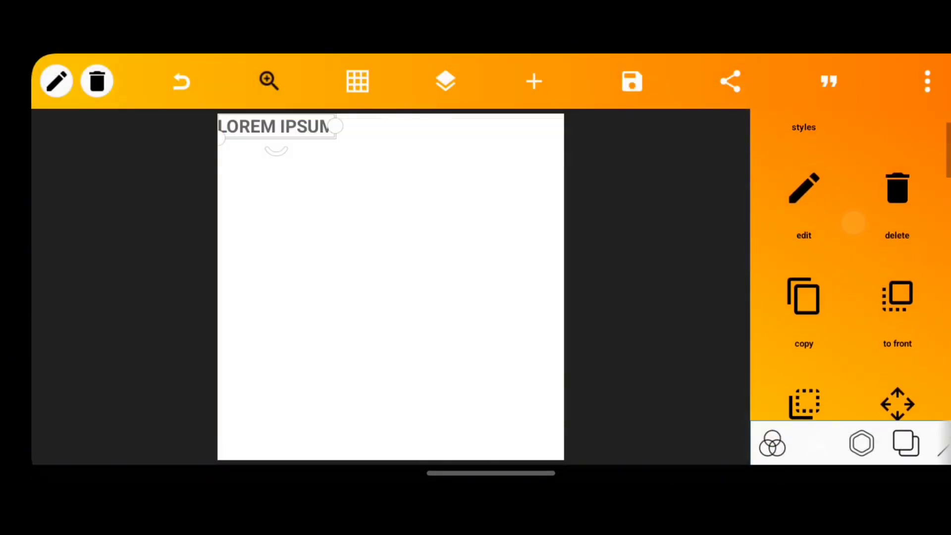
pyautogui.moveTo(335, 126); pyautogui.dragTo(319, 136)
pyautogui.moveTo(256, 138); pyautogui.dragTo(358, 223)
pyautogui.moveTo(847, 297); pyautogui.dragTo(845, 243)
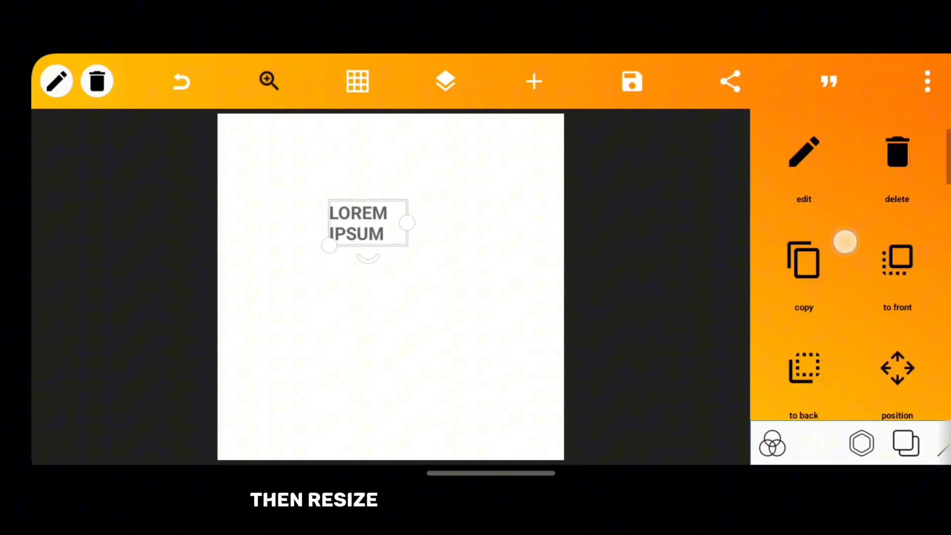
pyautogui.moveTo(857, 306); pyautogui.dragTo(860, 206)
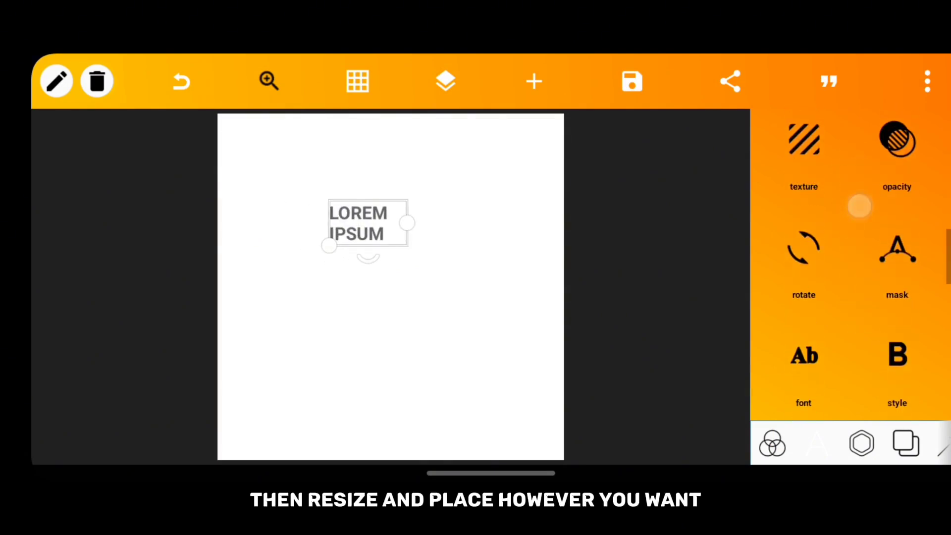
# Set LOREM IPSUM in the Mont-Heavy font with centre-aligned lines.
pyautogui.click(804, 356)
pyautogui.click(814, 97)
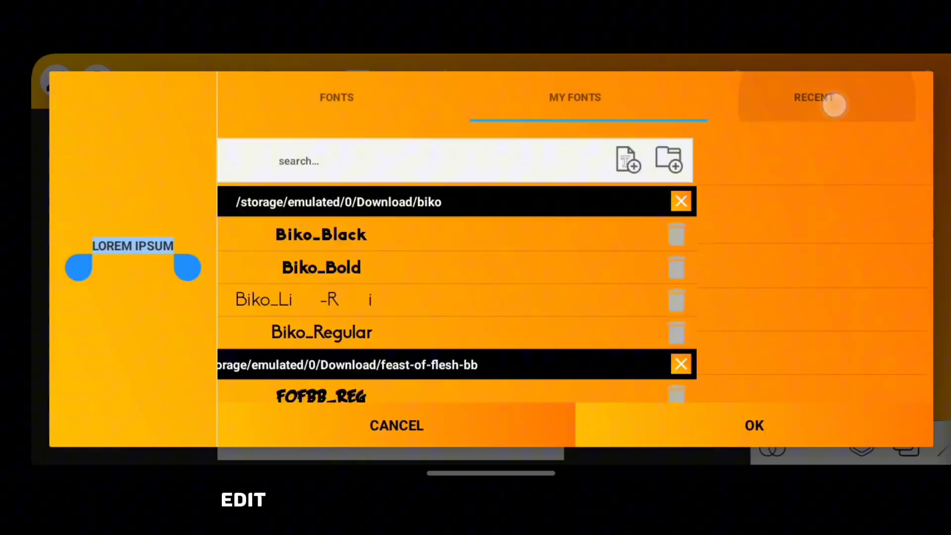
pyautogui.moveTo(847, 335); pyautogui.dragTo(842, 123)
pyautogui.moveTo(817, 372); pyautogui.dragTo(809, 235)
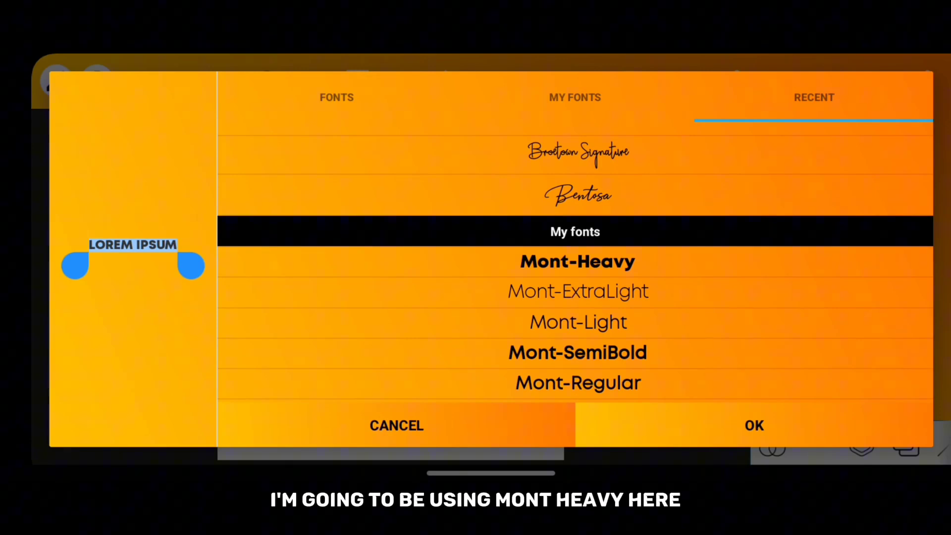
pyautogui.click(754, 425)
pyautogui.moveTo(892, 357); pyautogui.dragTo(869, 197)
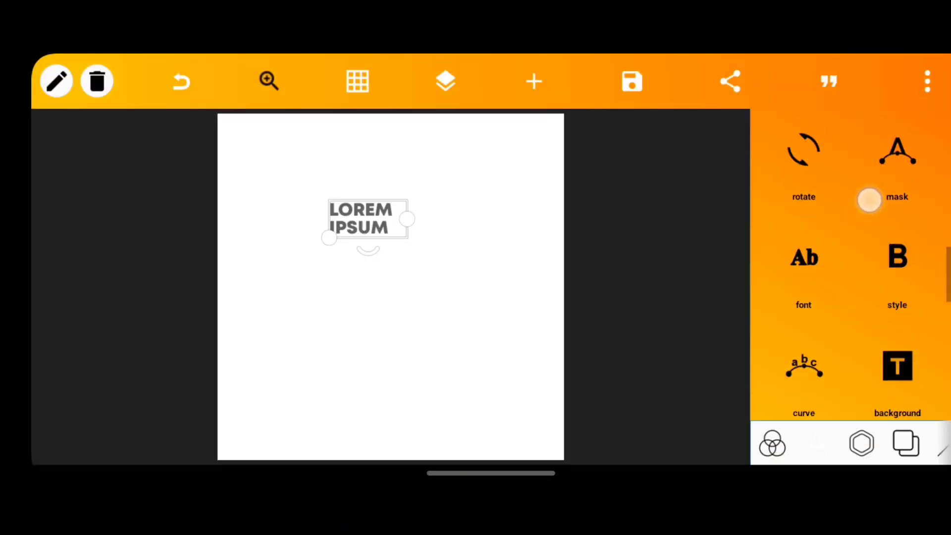
pyautogui.moveTo(862, 367); pyautogui.dragTo(857, 263)
pyautogui.click(801, 334)
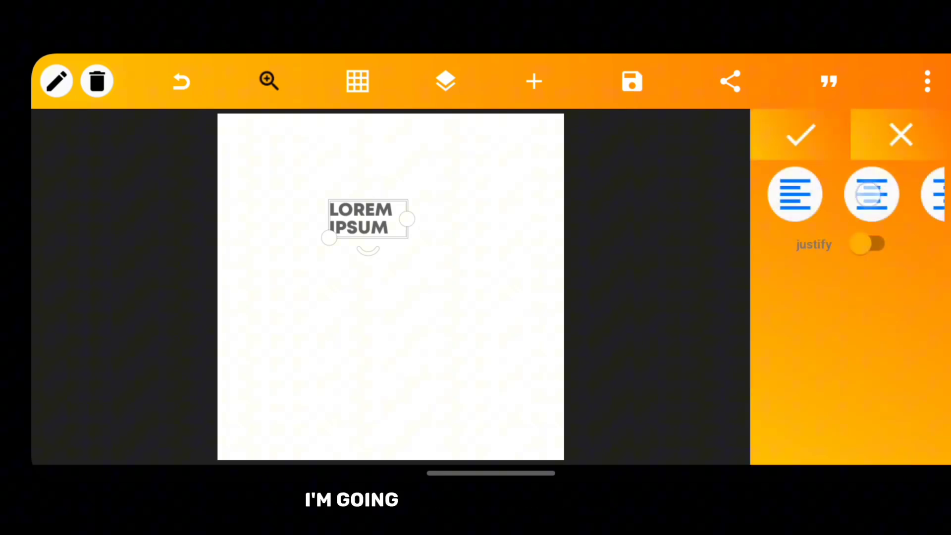
pyautogui.click(872, 195)
pyautogui.click(800, 135)
# Enlarge the text across most of the canvas width and move it toward centre.
pyautogui.moveTo(325, 238); pyautogui.dragTo(207, 359)
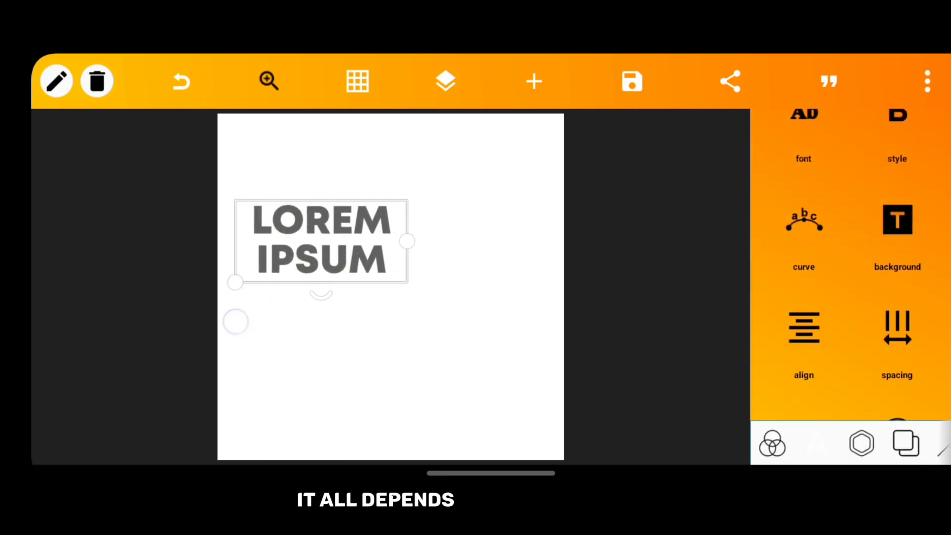
pyautogui.moveTo(292, 299); pyautogui.dragTo(345, 298)
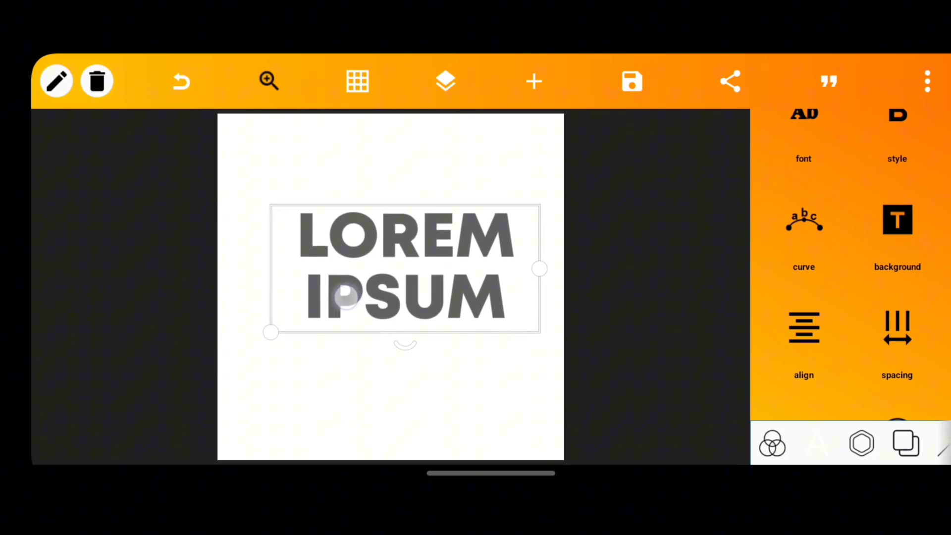
pyautogui.moveTo(271, 333)
pyautogui.mouseDown()
pyautogui.moveTo(224, 355)
pyautogui.moveTo(221, 374)
pyautogui.mouseUp()
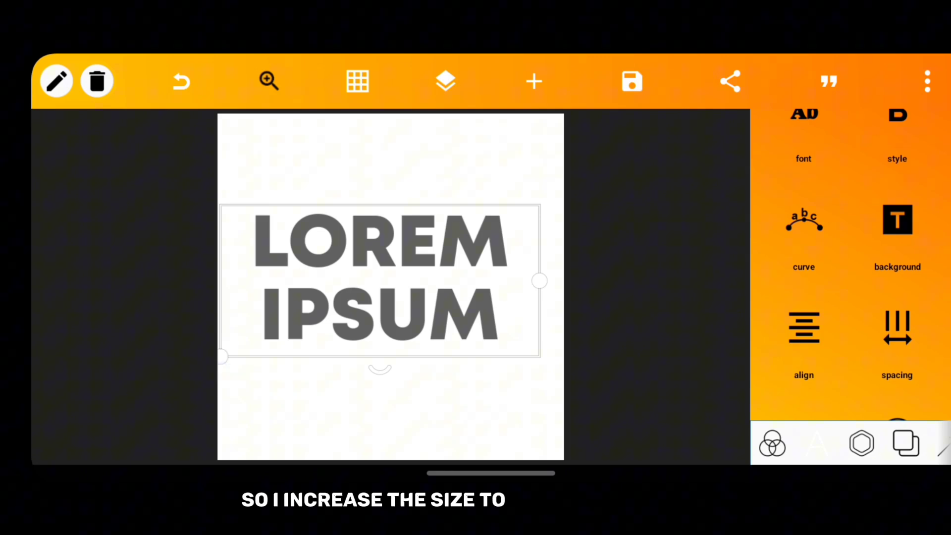
pyautogui.moveTo(825, 224)
pyautogui.mouseDown()
pyautogui.moveTo(829, 350)
pyautogui.moveTo(845, 176)
pyautogui.moveTo(860, 162)
pyautogui.mouseUp()
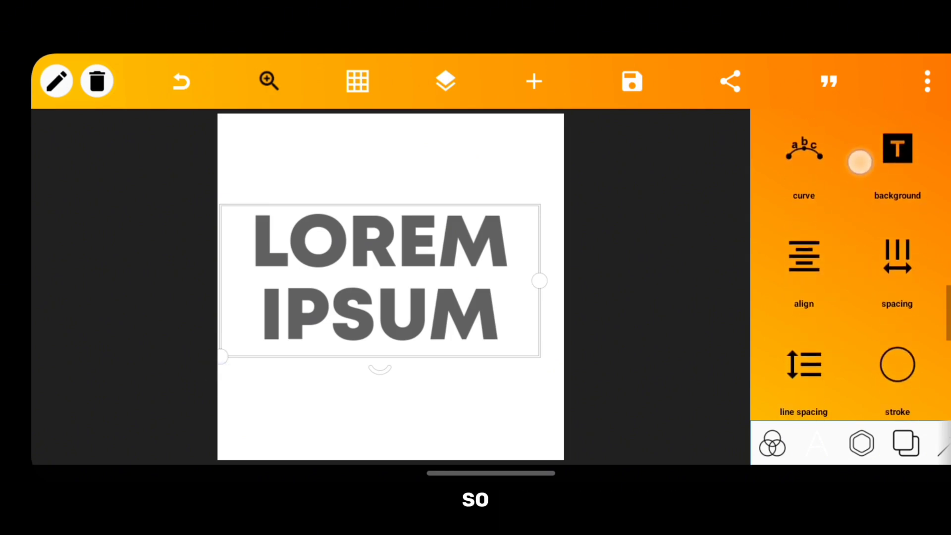
pyautogui.moveTo(870, 277); pyautogui.dragTo(870, 236)
# Tighten the letter spacing of LOREM IPSUM to -5.
pyautogui.click(896, 216)
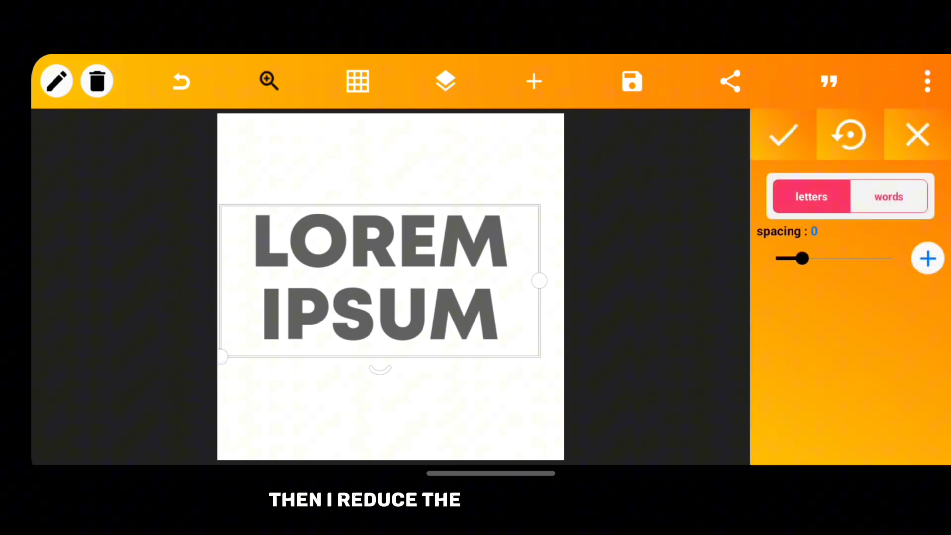
pyautogui.moveTo(803, 257); pyautogui.dragTo(797, 258)
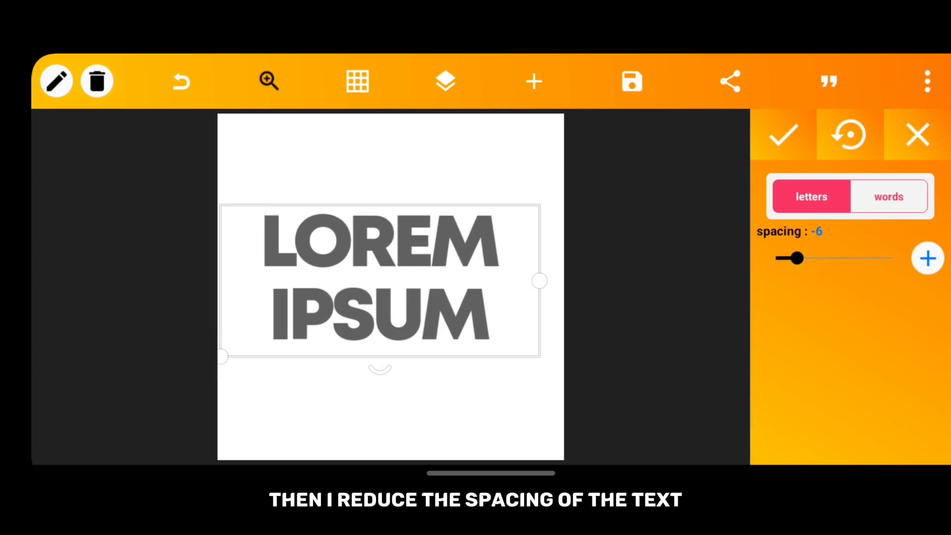
pyautogui.click(927, 258)
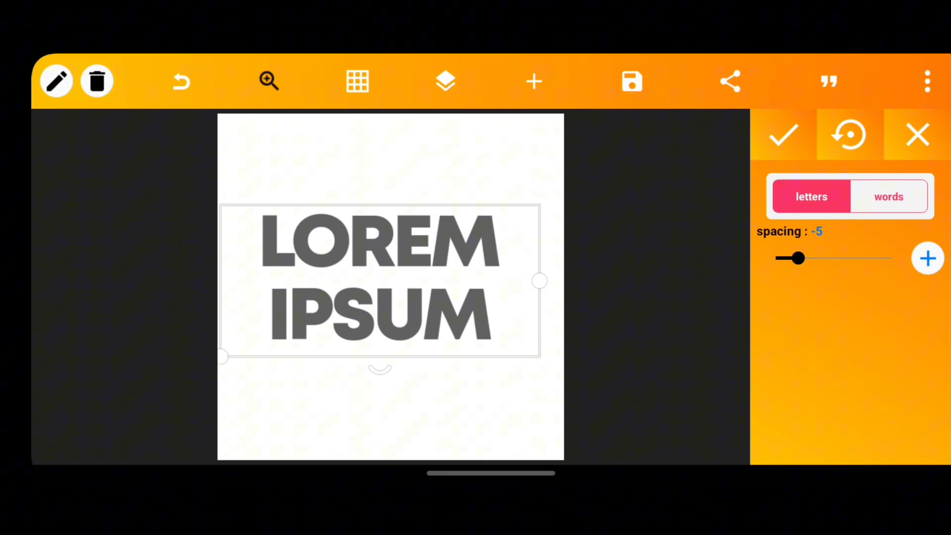
pyautogui.click(784, 135)
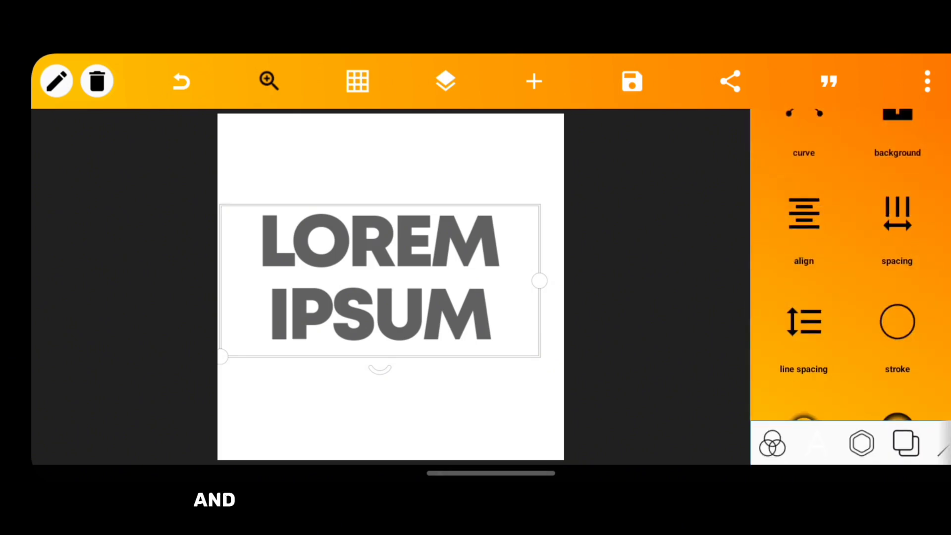
# Reduce the line spacing to -20 so the two lines sit closer.
pyautogui.click(803, 321)
pyautogui.moveTo(834, 204); pyautogui.dragTo(825, 203)
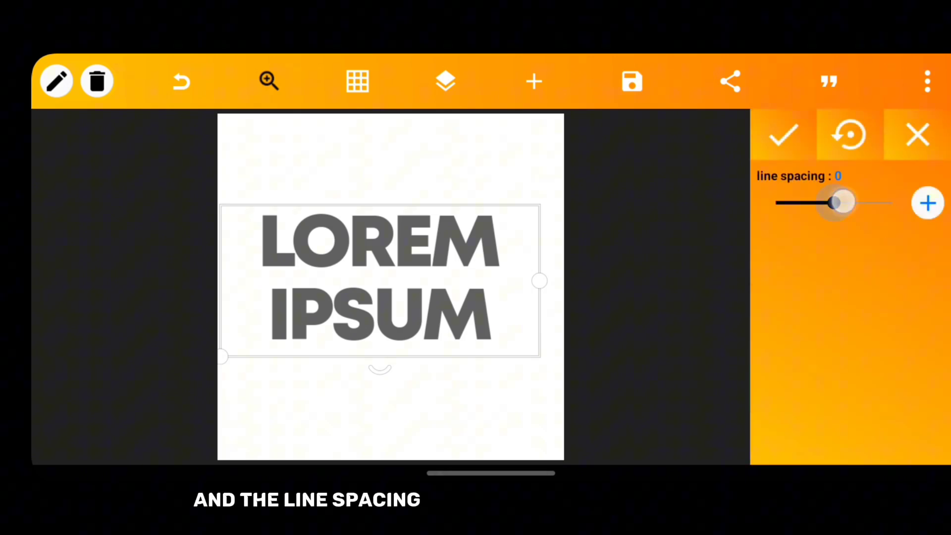
pyautogui.moveTo(833, 239); pyautogui.dragTo(830, 254)
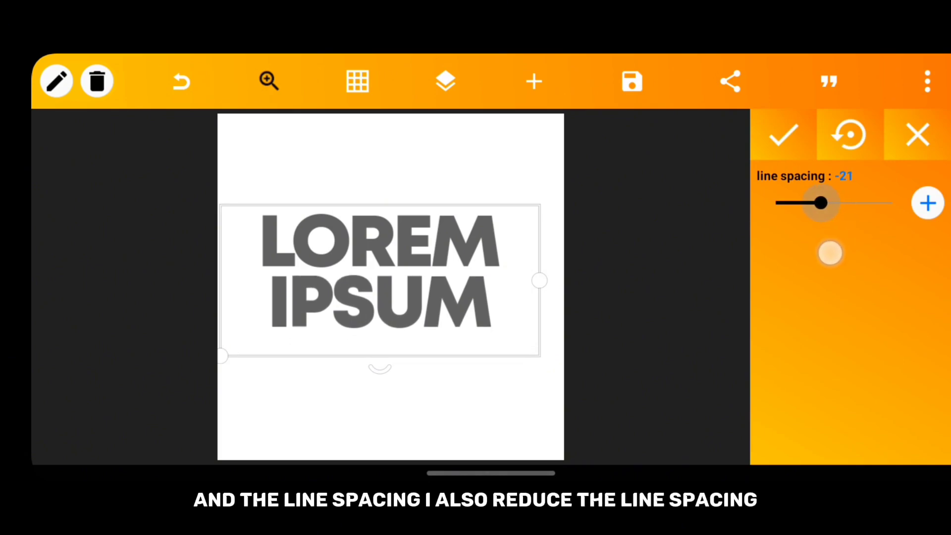
pyautogui.click(928, 202)
pyautogui.click(784, 135)
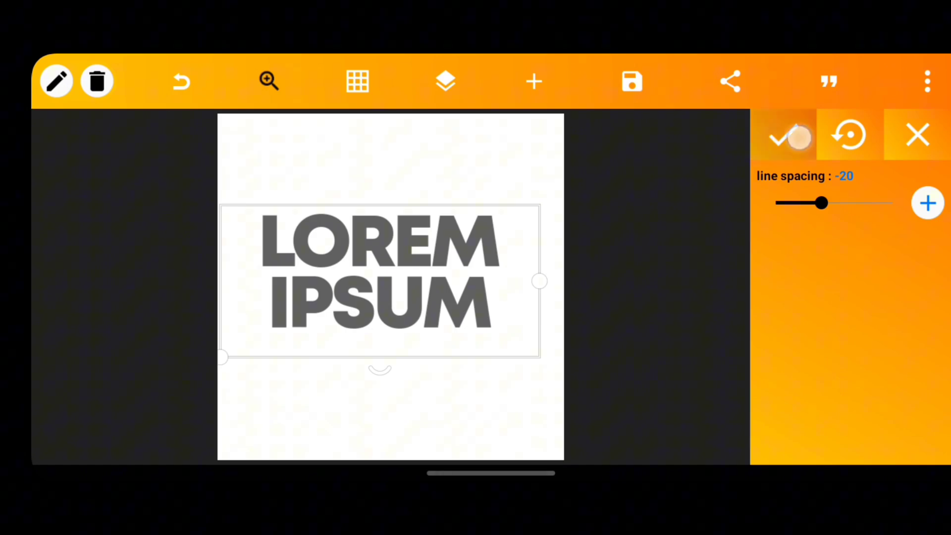
pyautogui.scroll(-3, 824, 314)
pyautogui.scroll(4, 824, 314)
# Centre the text on the canvas and nudge it slightly downward.
pyautogui.click(824, 289)
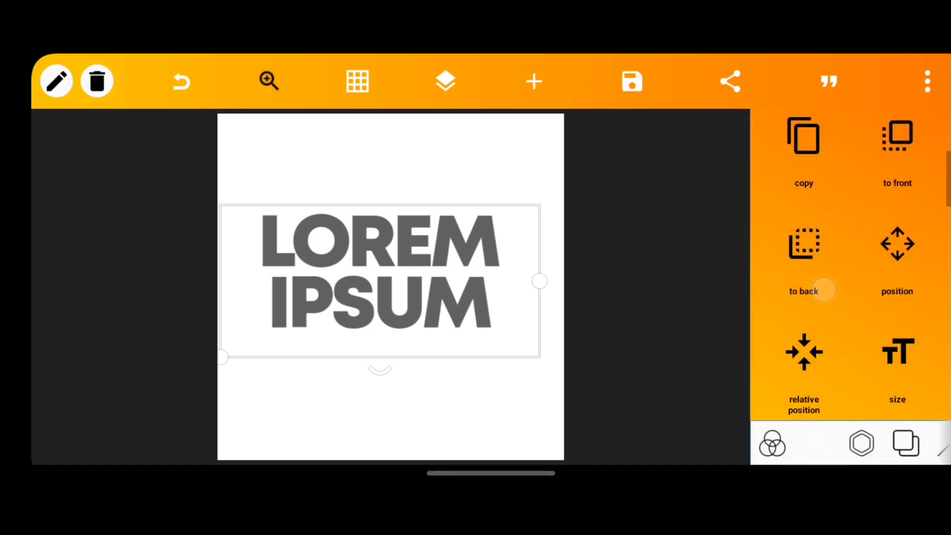
pyautogui.click(855, 265)
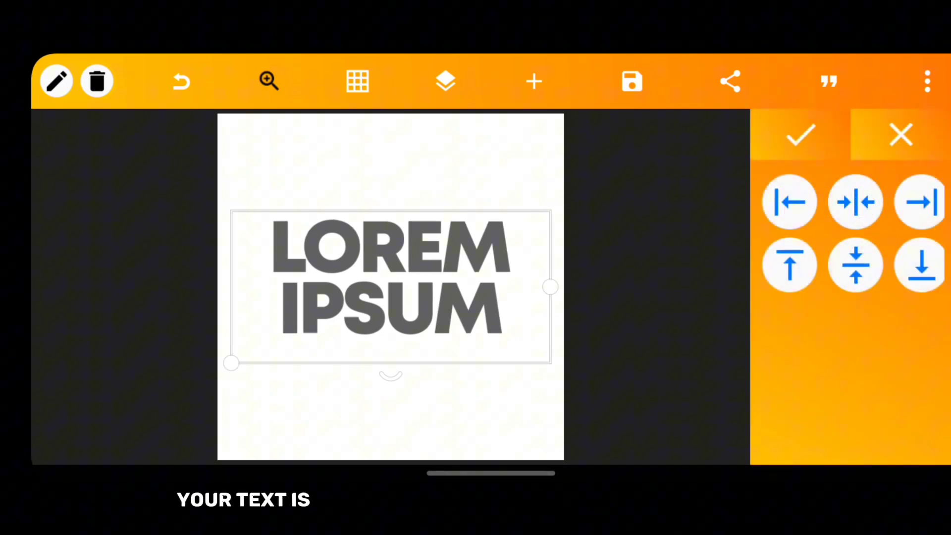
pyautogui.click(800, 135)
pyautogui.click(898, 244)
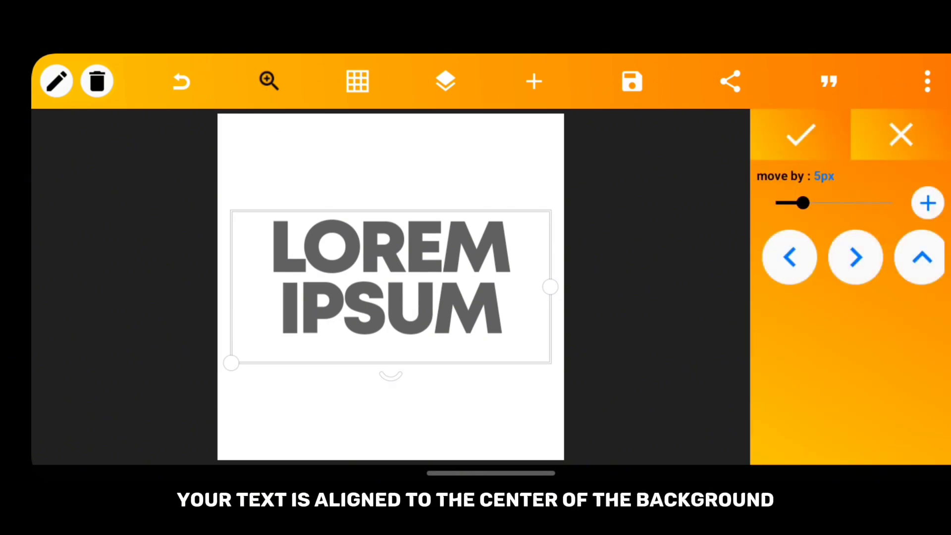
pyautogui.moveTo(892, 260); pyautogui.dragTo(691, 308)
pyautogui.click(911, 257)
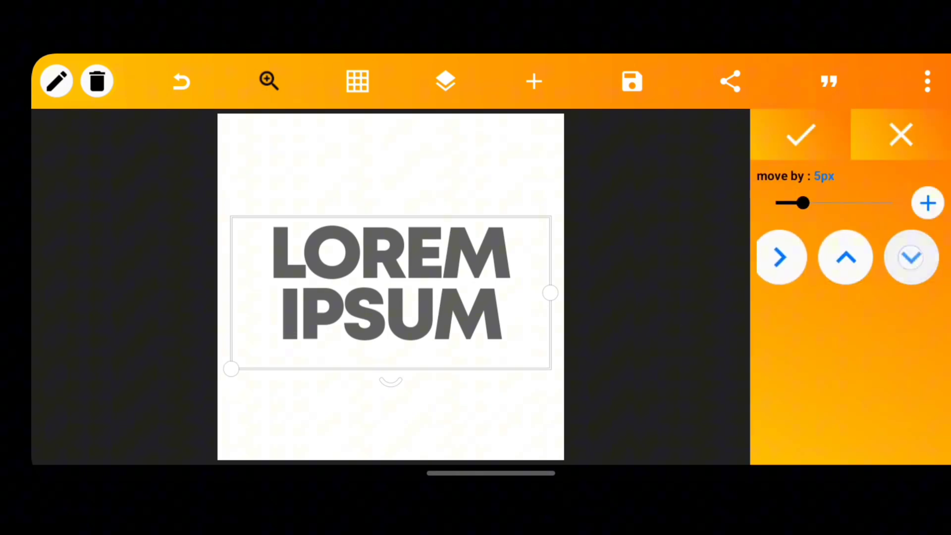
pyautogui.click(801, 134)
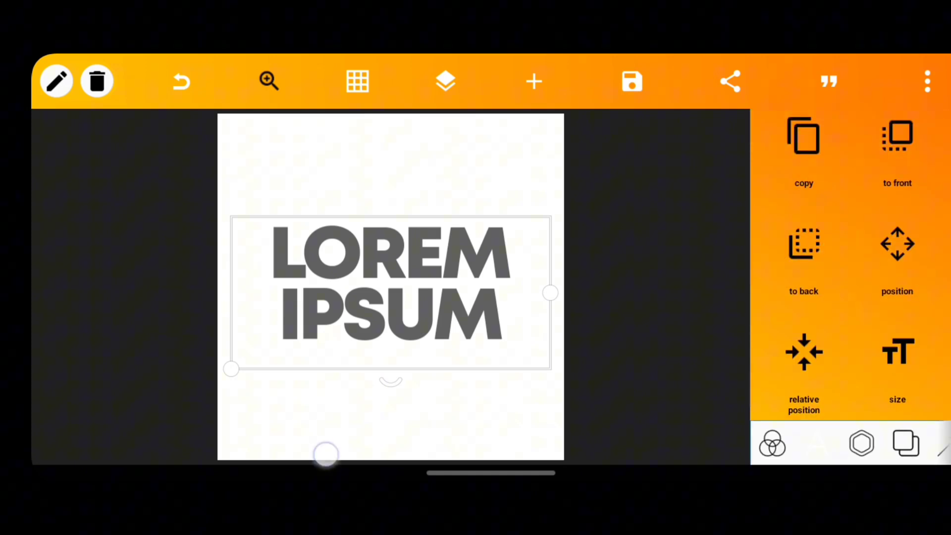
# Deselect the text and make the canvas background transparent.
pyautogui.click(325, 454)
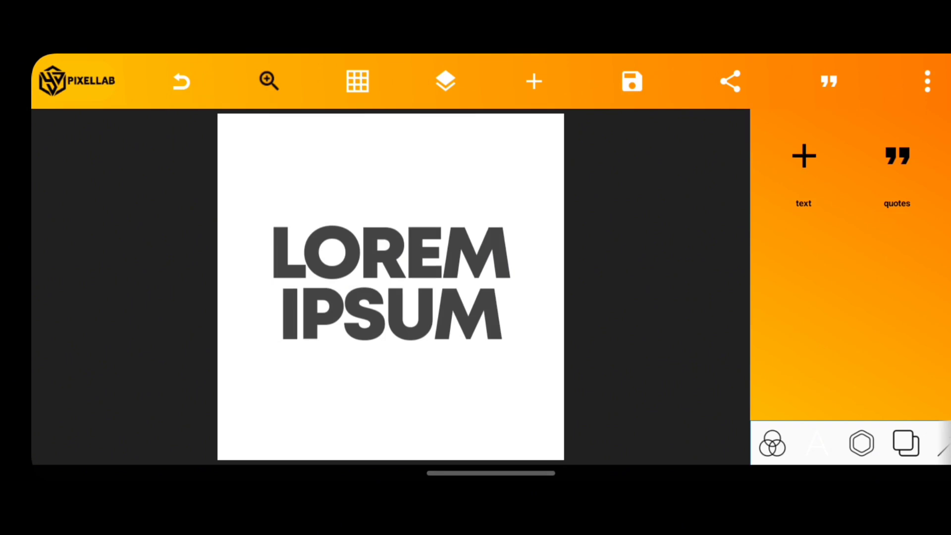
pyautogui.moveTo(862, 443); pyautogui.dragTo(840, 444)
pyautogui.click(885, 443)
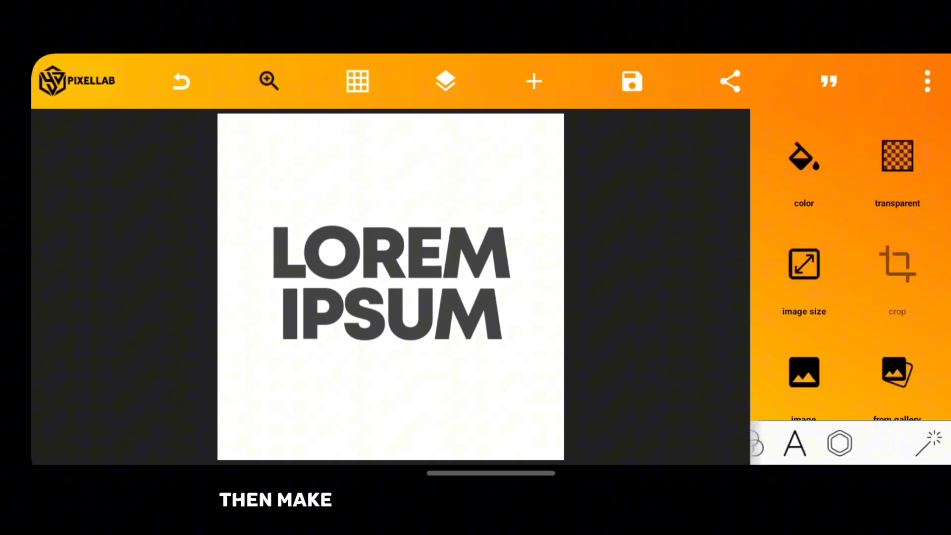
pyautogui.click(898, 157)
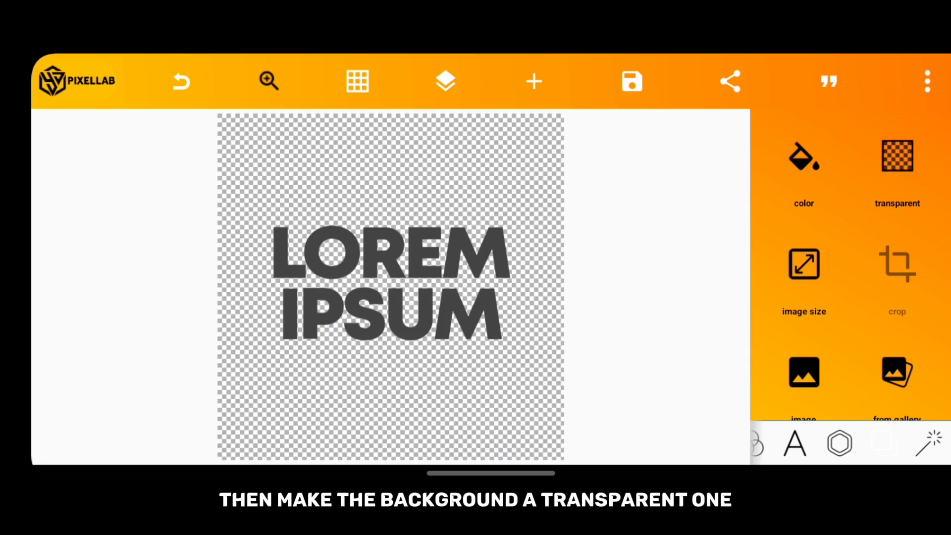
# Save the design to the gallery as a PNG image at ultra dimensions.
pyautogui.click(632, 82)
pyautogui.click(677, 152)
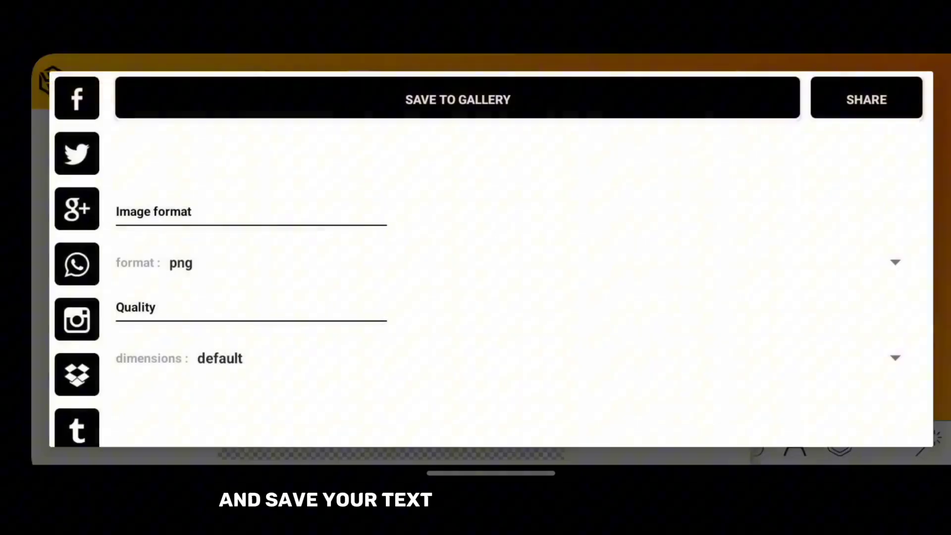
pyautogui.click(208, 368)
pyautogui.click(164, 319)
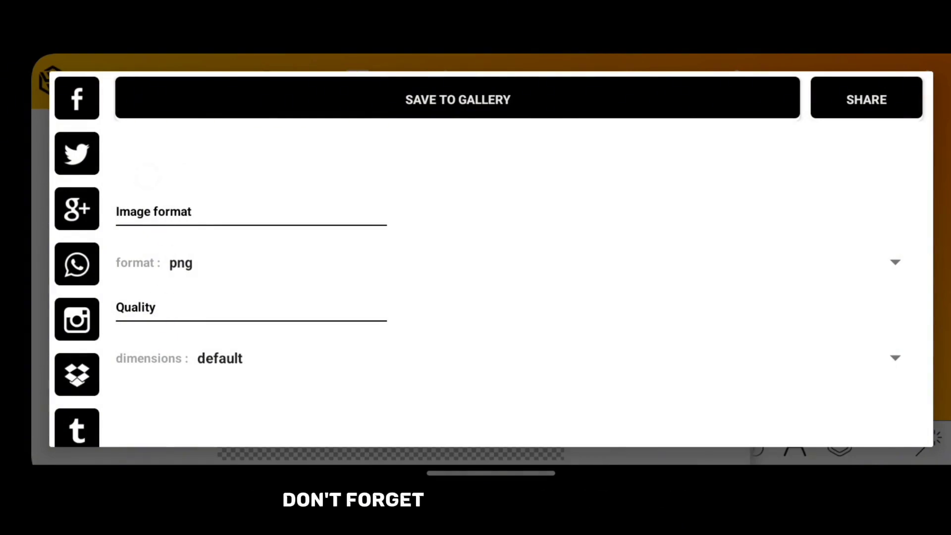
pyautogui.click(216, 372)
pyautogui.scroll(-2, 297, 312)
pyautogui.click(240, 438)
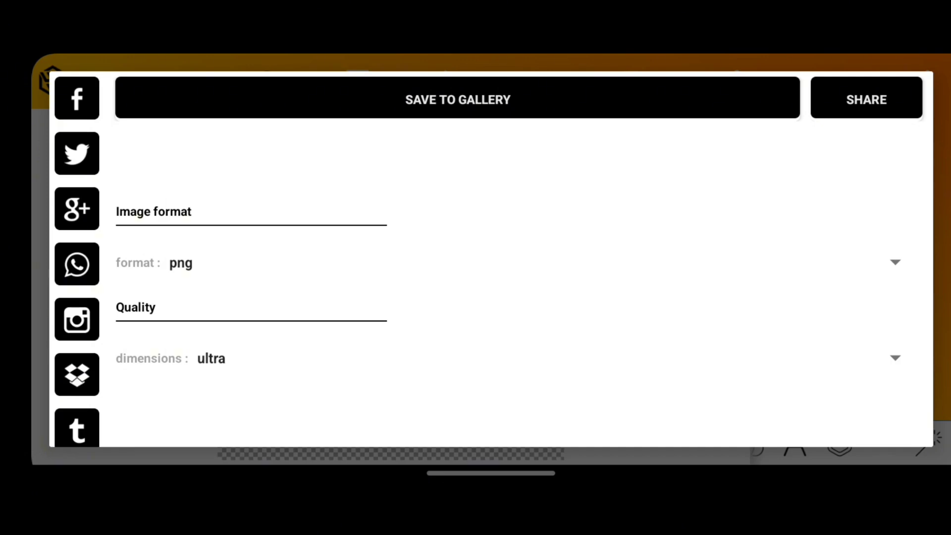
pyautogui.click(768, 100)
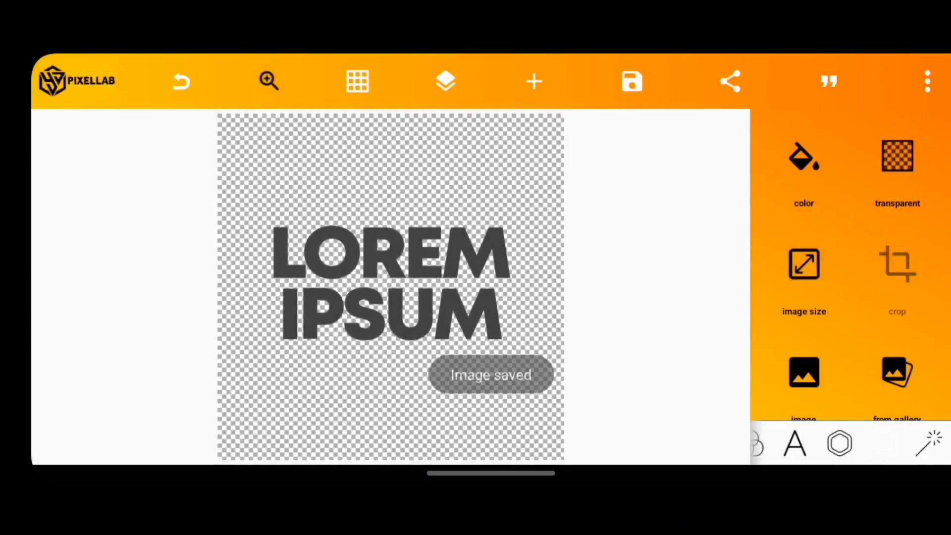
# Switch to Photopea and start opening a file from the phone's storage.
pyautogui.moveTo(468, 463); pyautogui.dragTo(463, 365)
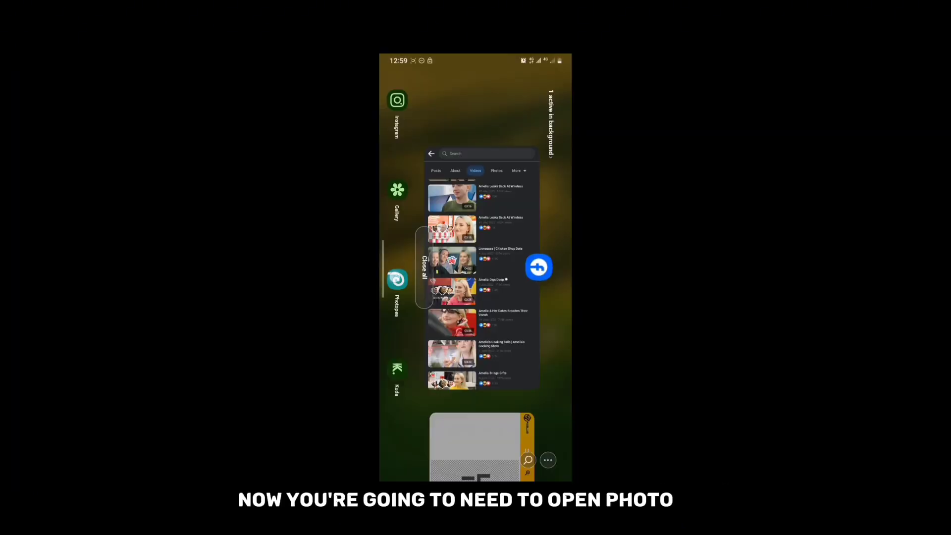
pyautogui.click(397, 277)
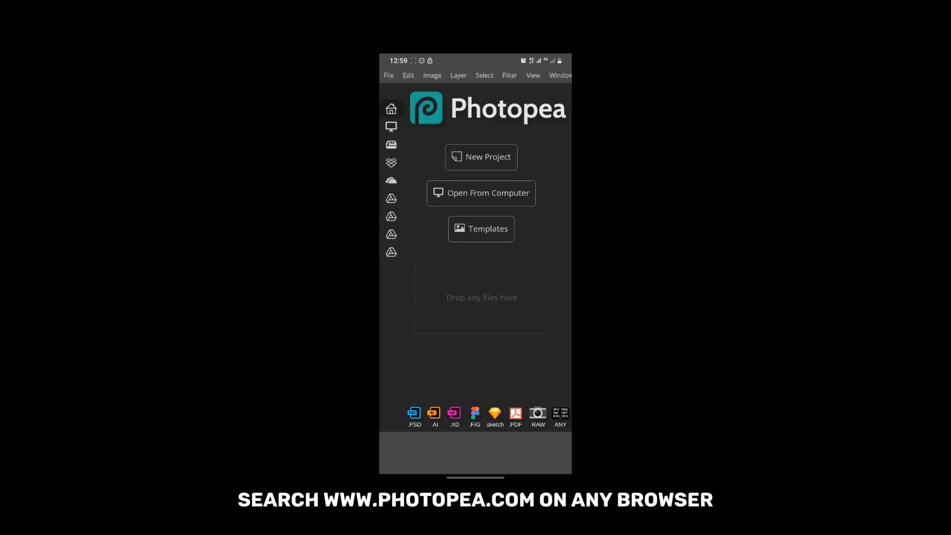
pyautogui.click(509, 193)
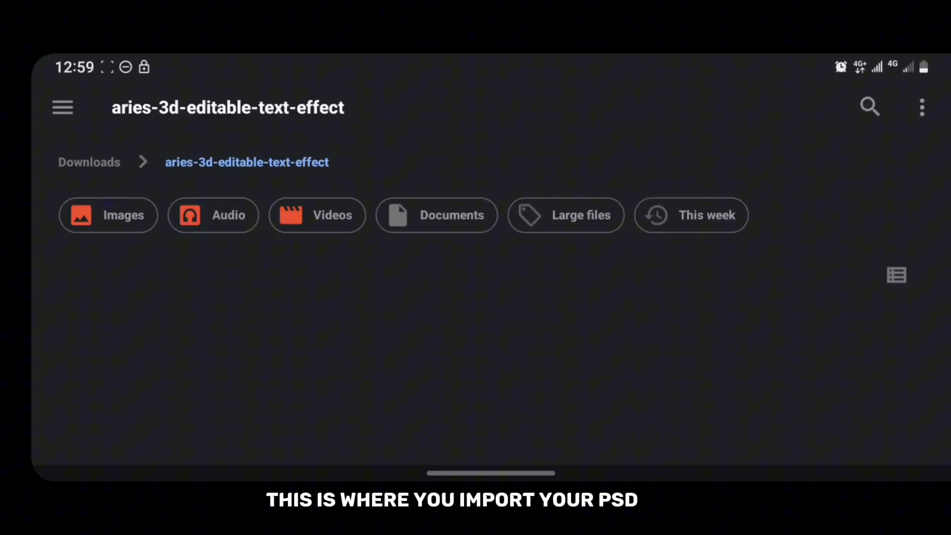
pyautogui.moveTo(410, 346); pyautogui.dragTo(416, 204)
# Open the Aries 3D editable PSD from the aries-3d-editable-text-effect folder.
pyautogui.click(374, 336)
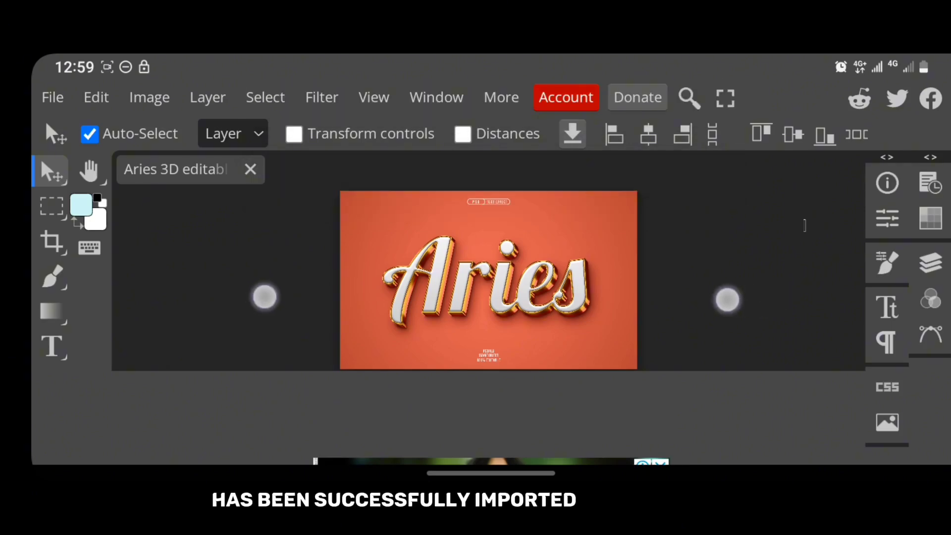
# In Layers, hide the Text group and show the 'Place your design here' layer.
pyautogui.click(930, 263)
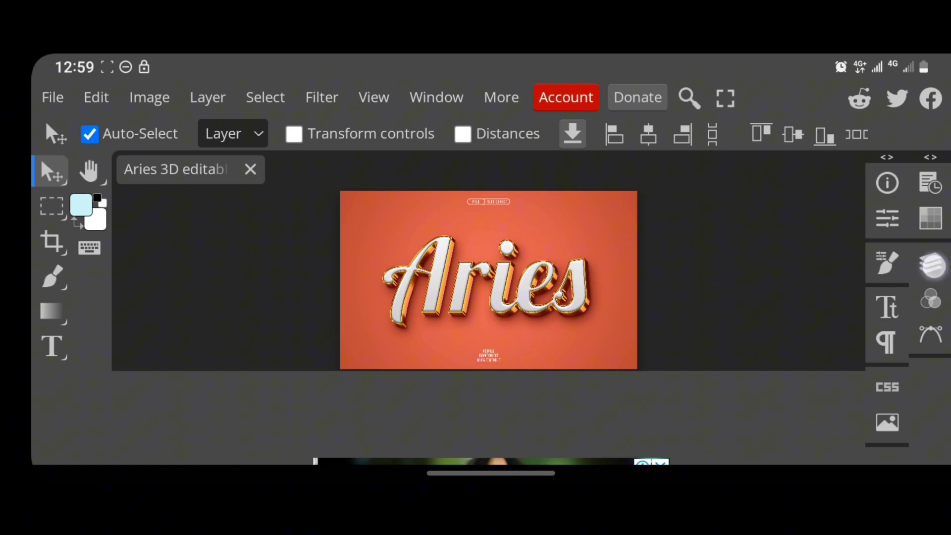
pyautogui.click(622, 288)
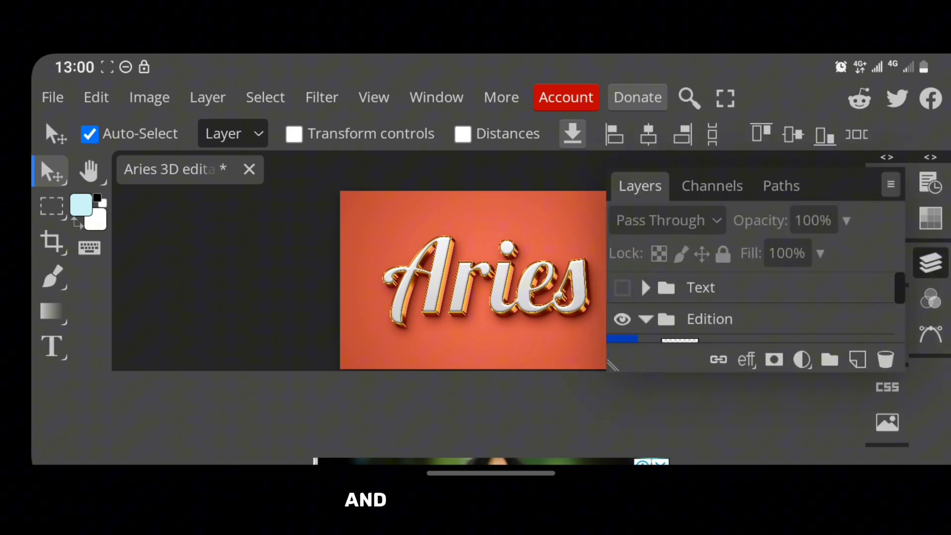
pyautogui.moveTo(754, 295)
pyautogui.mouseDown()
pyautogui.moveTo(760, 202)
pyautogui.moveTo(770, 233)
pyautogui.mouseUp()
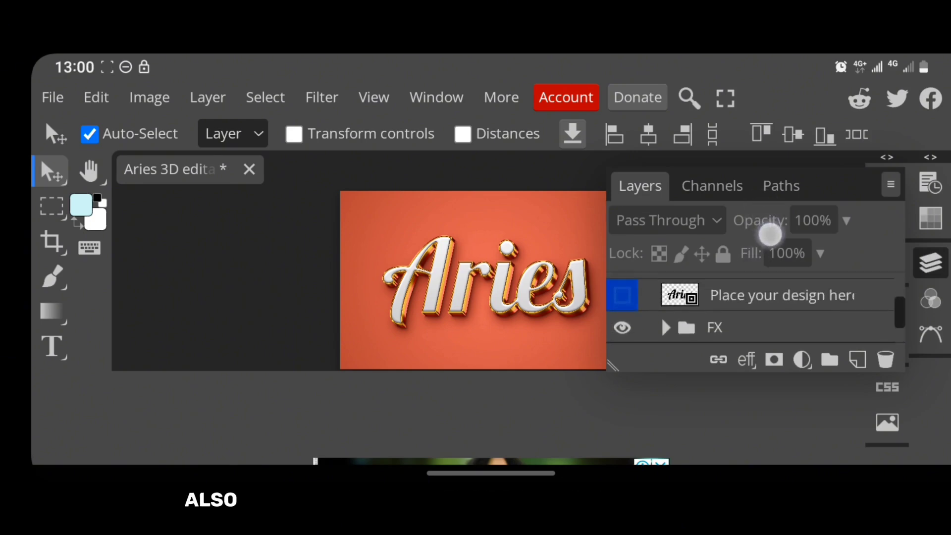
pyautogui.click(627, 296)
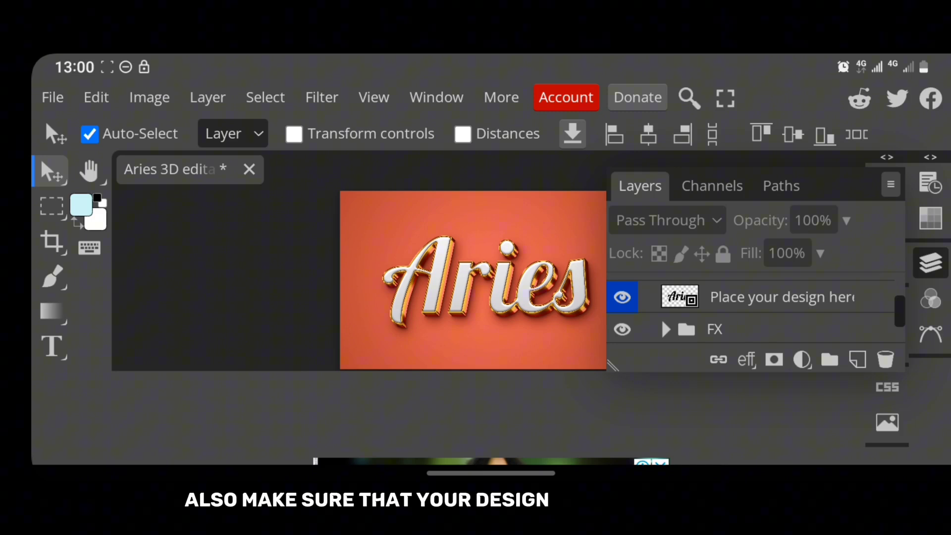
pyautogui.click(930, 262)
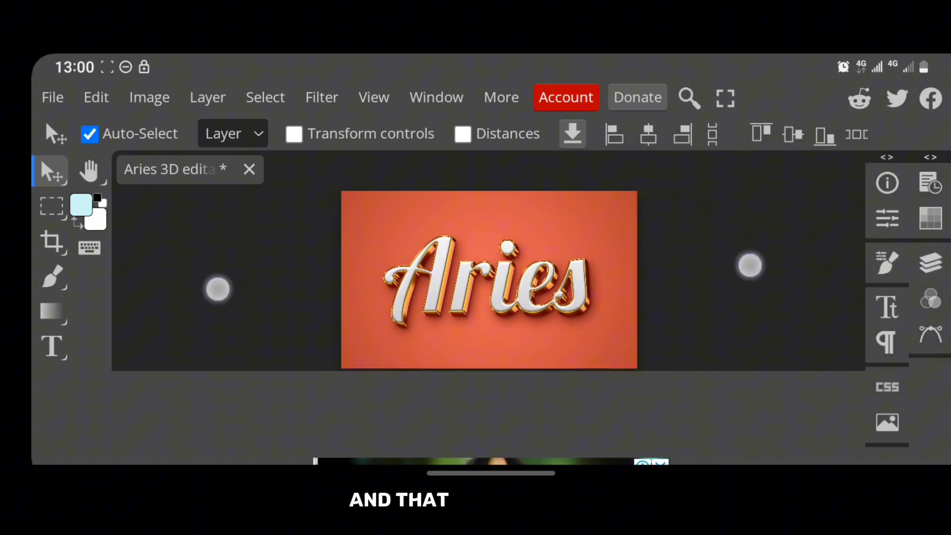
pyautogui.scroll(-2, 483, 278)
# Select the 'Place your design here' layer in the Layers panel.
pyautogui.click(205, 102)
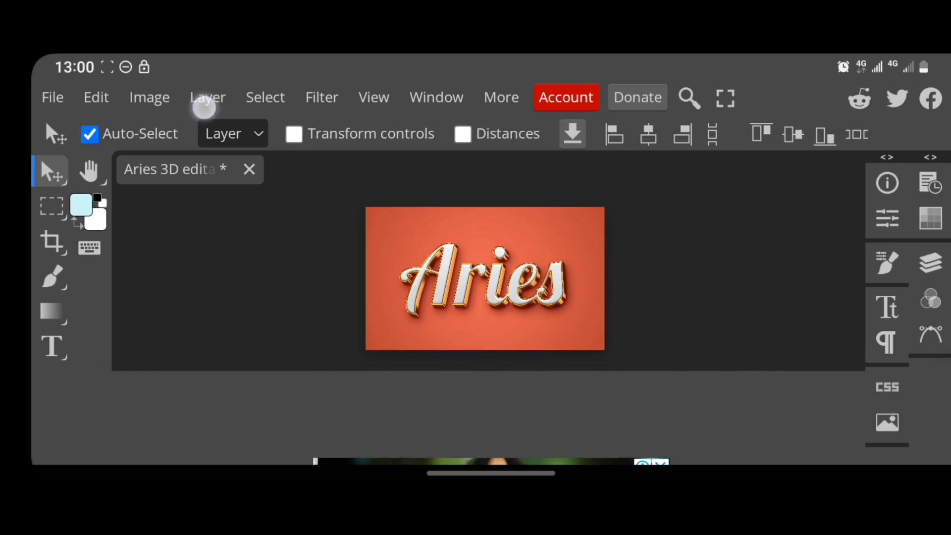
pyautogui.click(145, 246)
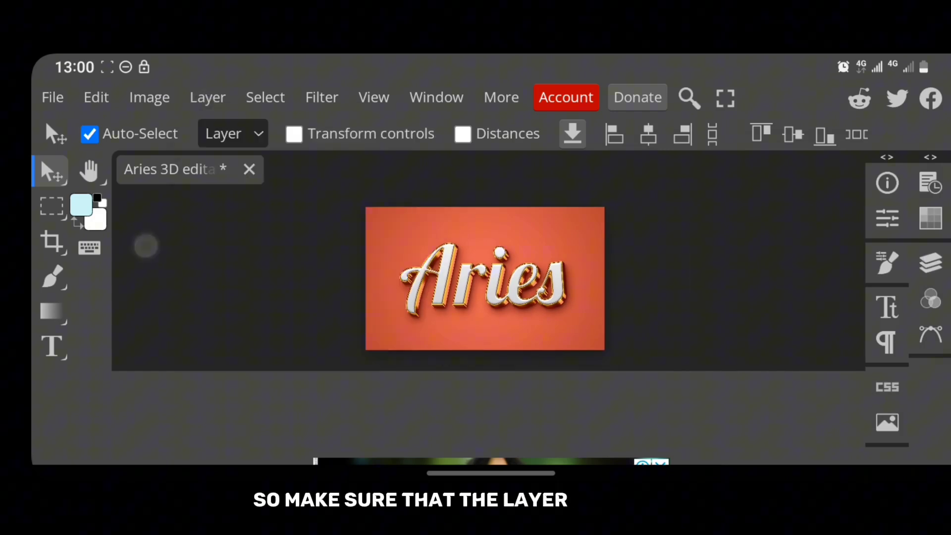
pyautogui.click(931, 263)
pyautogui.moveTo(796, 293); pyautogui.dragTo(789, 210)
pyautogui.click(808, 286)
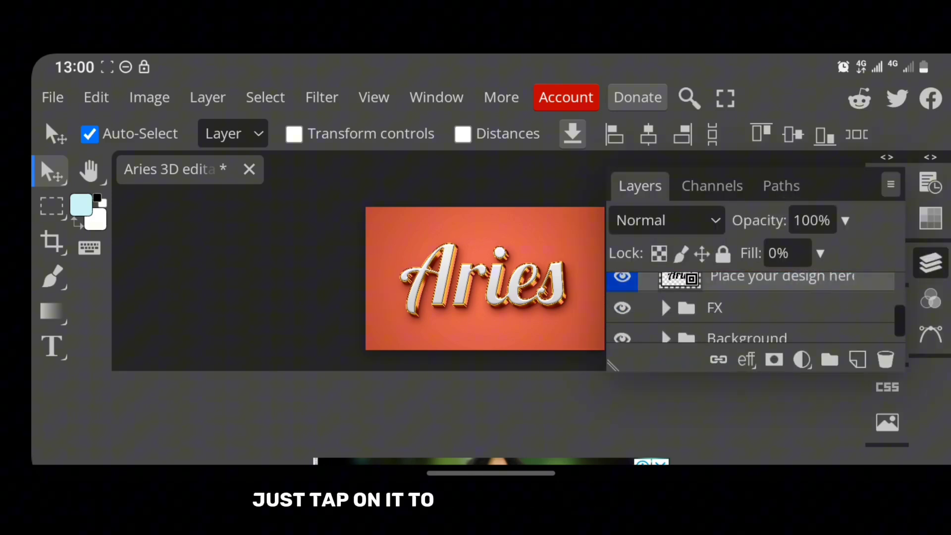
pyautogui.click(930, 262)
# Open the smart object's contents via Layer > Smart Object > Open (Edit Contents).
pyautogui.click(208, 97)
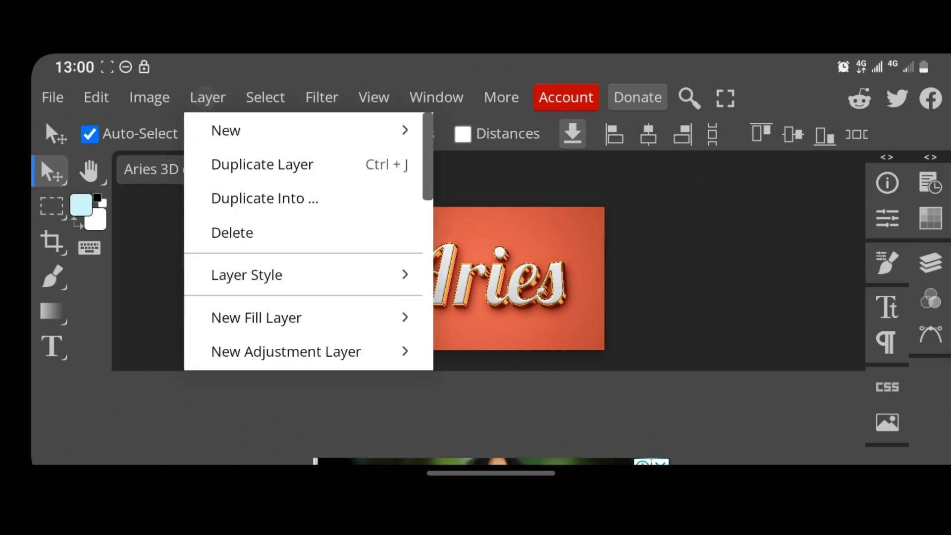
pyautogui.moveTo(248, 297); pyautogui.dragTo(248, 186)
pyautogui.moveTo(238, 326); pyautogui.dragTo(229, 183)
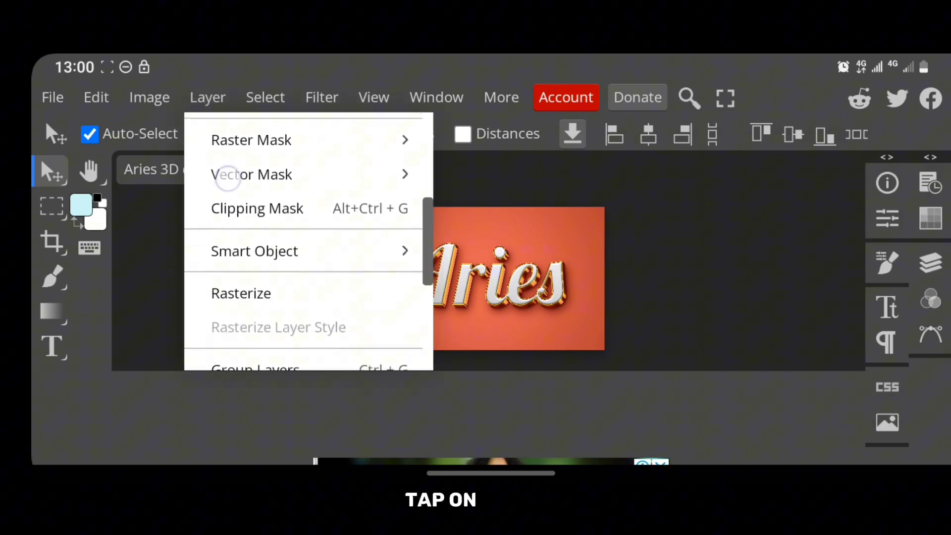
pyautogui.click(231, 244)
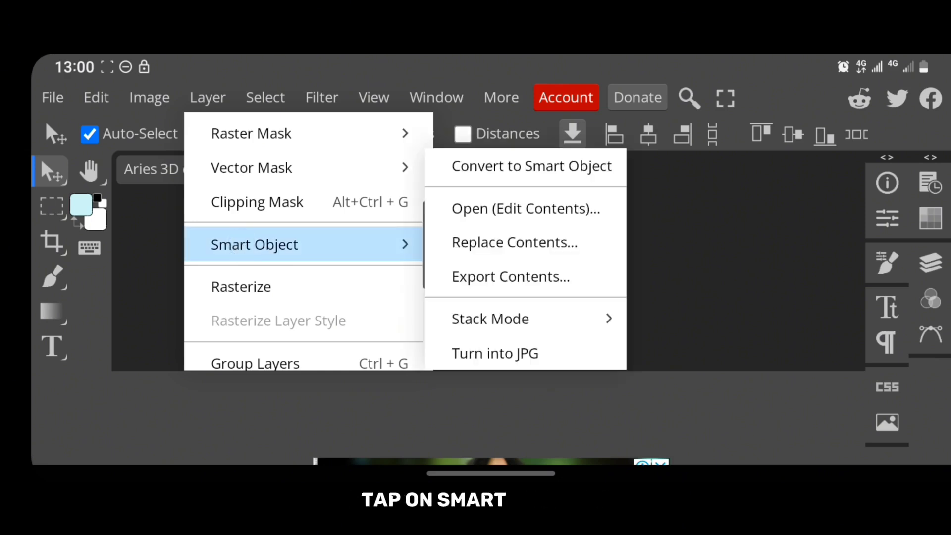
pyautogui.click(573, 208)
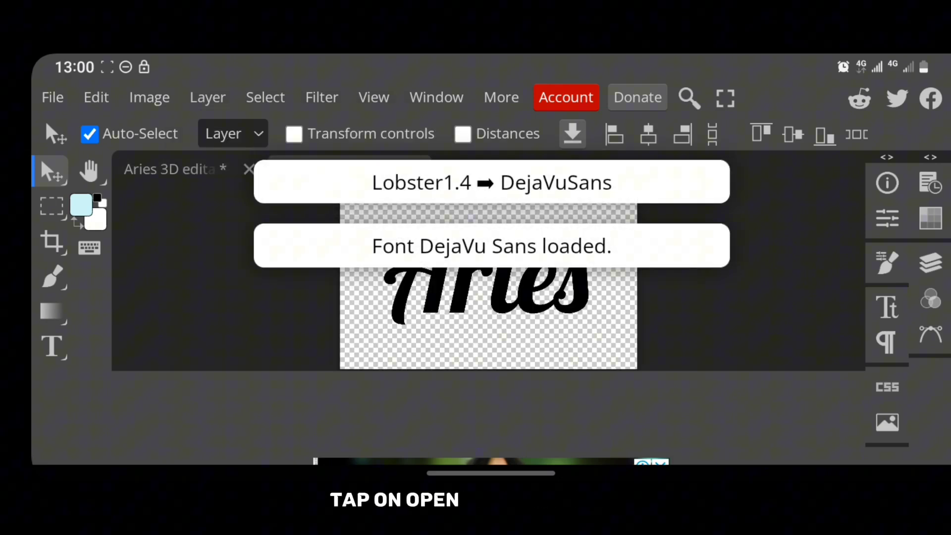
# Choose File > Open & Place and pick the phone's Files as the source.
pyautogui.click(206, 296)
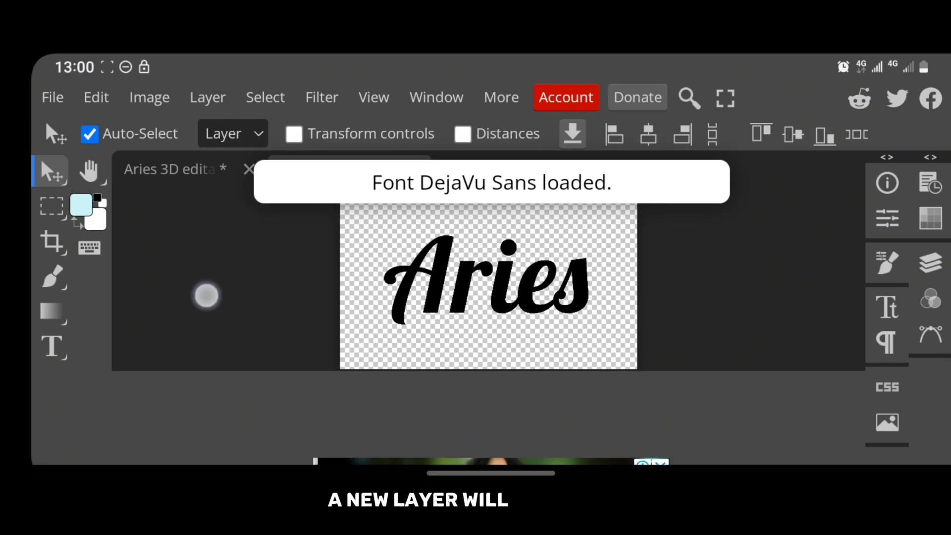
pyautogui.scroll(-2, 487, 286)
pyautogui.click(49, 92)
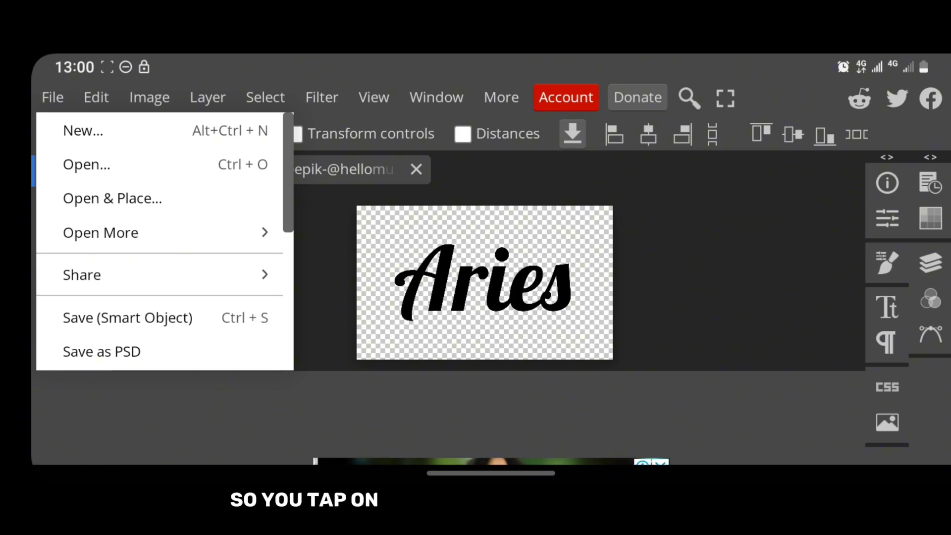
pyautogui.click(113, 198)
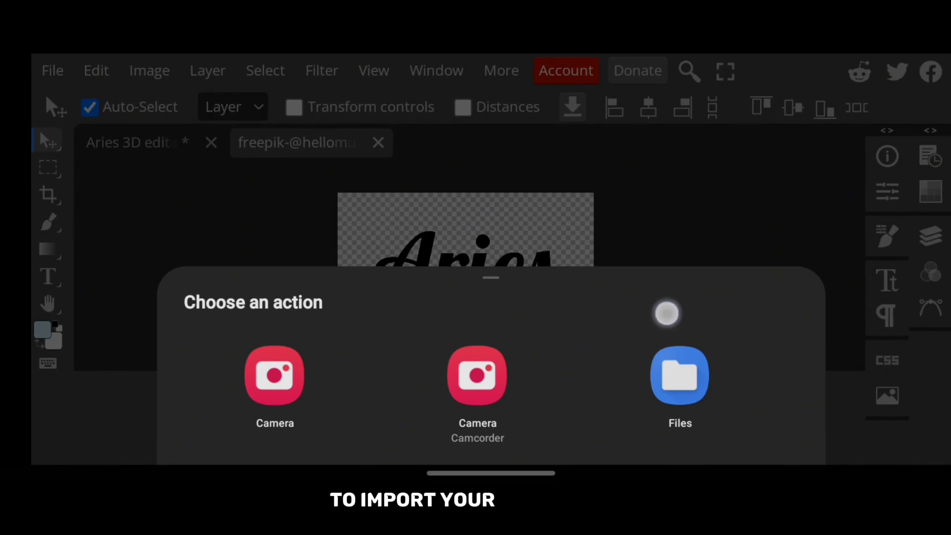
pyautogui.click(680, 376)
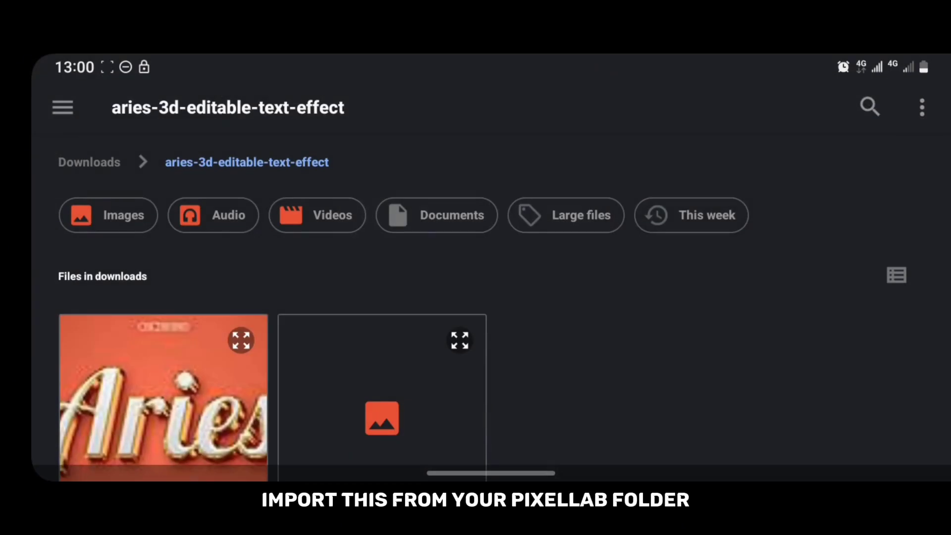
# Place 20231110_125907.png from the Recent files list into the smart object.
pyautogui.click(62, 108)
pyautogui.click(112, 170)
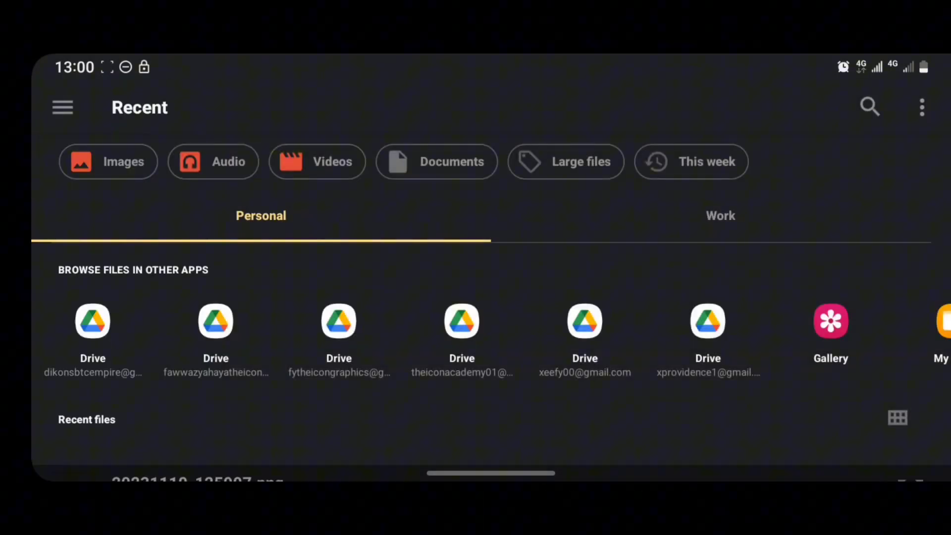
pyautogui.moveTo(707, 321); pyautogui.dragTo(741, 213)
pyautogui.moveTo(701, 283); pyautogui.dragTo(707, 273)
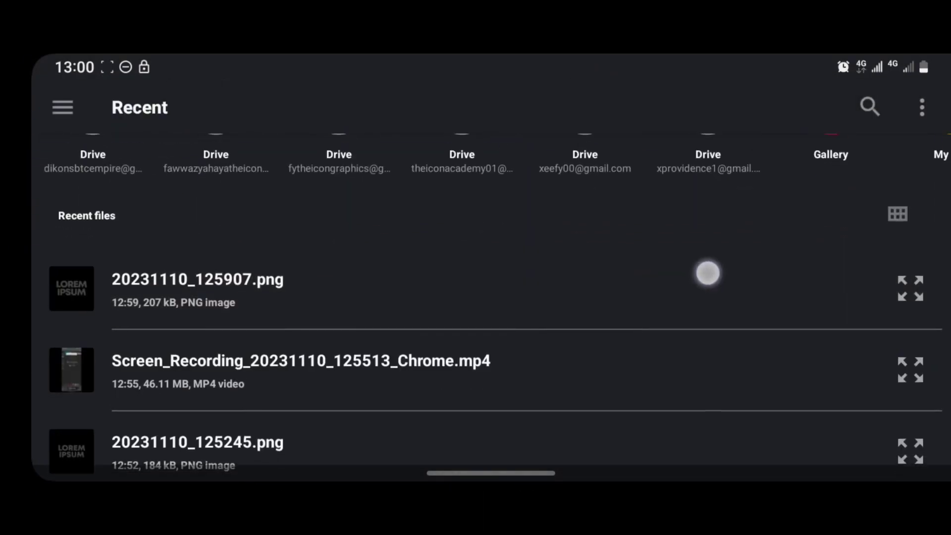
pyautogui.click(674, 281)
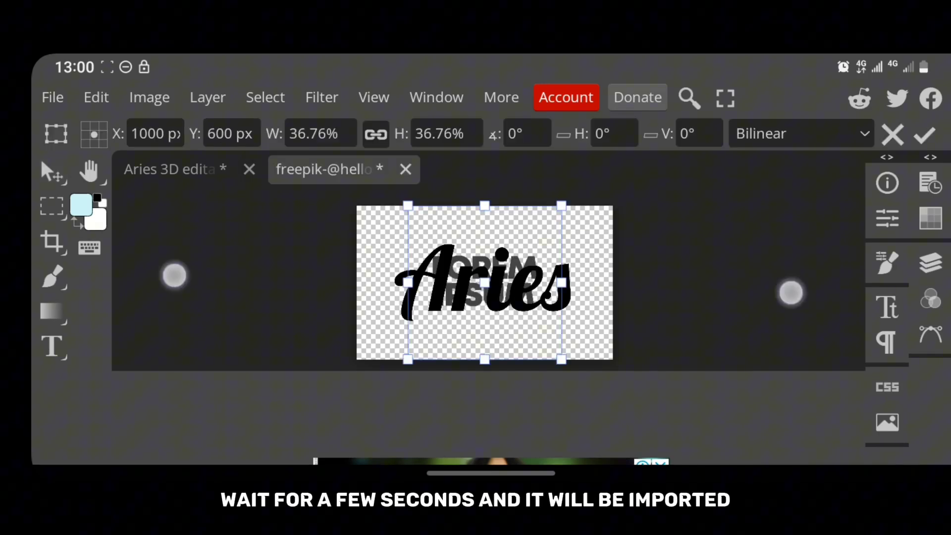
pyautogui.scroll(-2, 483, 273)
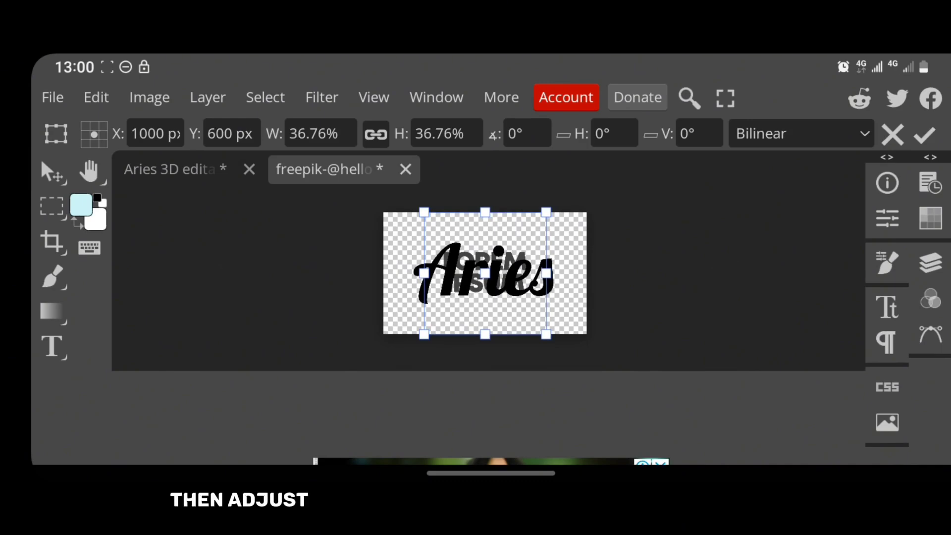
# Scale the placed LOREM IPSUM image to about 61.3%, centred behind the Aries lettering.
pyautogui.moveTo(546, 334); pyautogui.dragTo(587, 368)
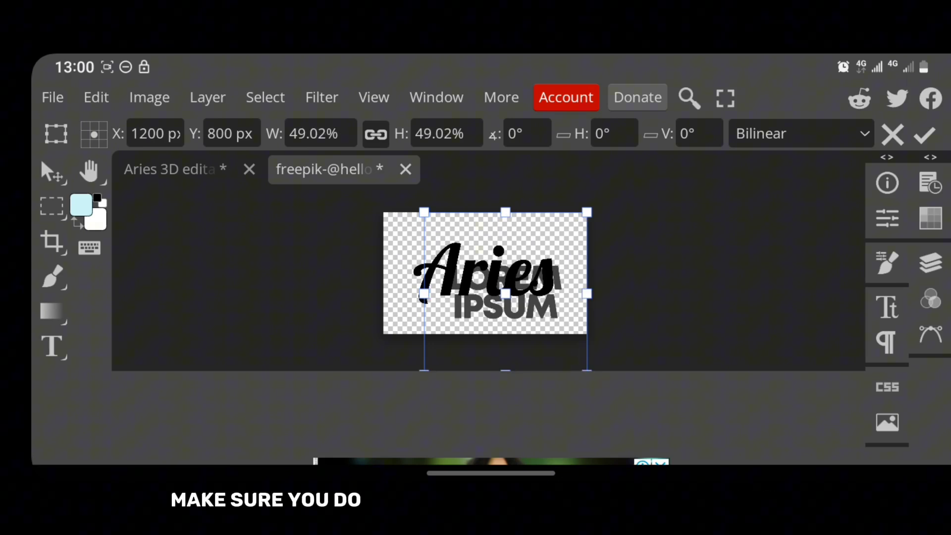
pyautogui.moveTo(423, 195)
pyautogui.mouseDown()
pyautogui.moveTo(409, 170)
pyautogui.moveTo(420, 198)
pyautogui.moveTo(395, 168)
pyautogui.mouseUp()
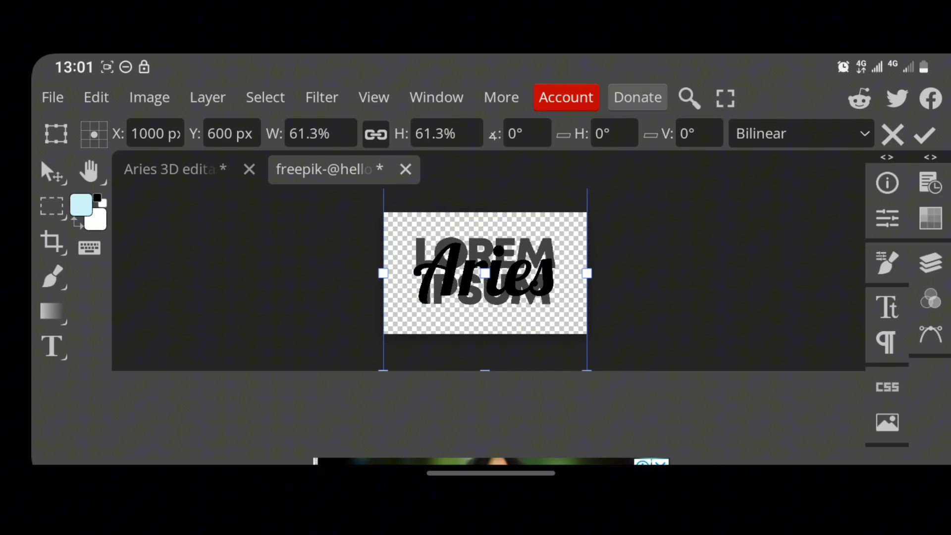
pyautogui.click(930, 262)
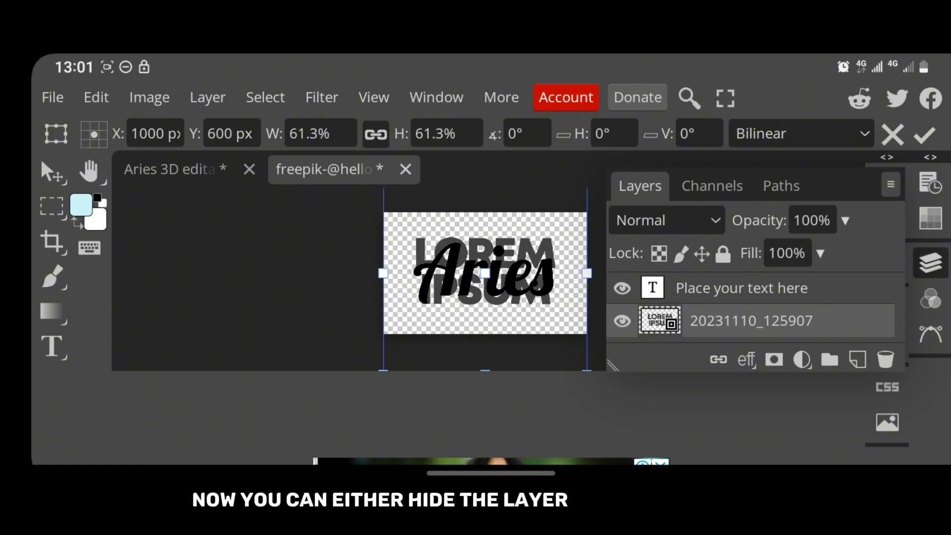
# Hide and delete the 'Place your text here' placeholder layer.
pyautogui.click(622, 288)
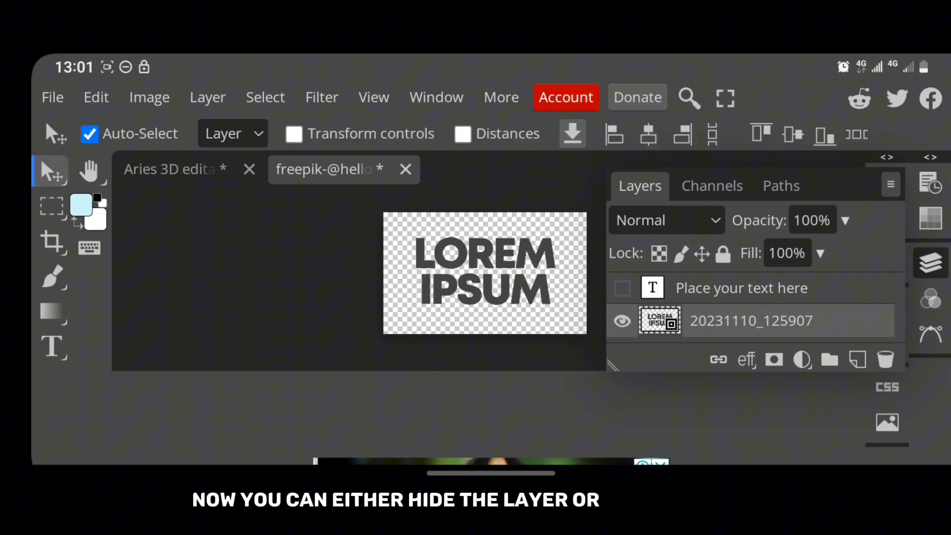
pyautogui.click(743, 287)
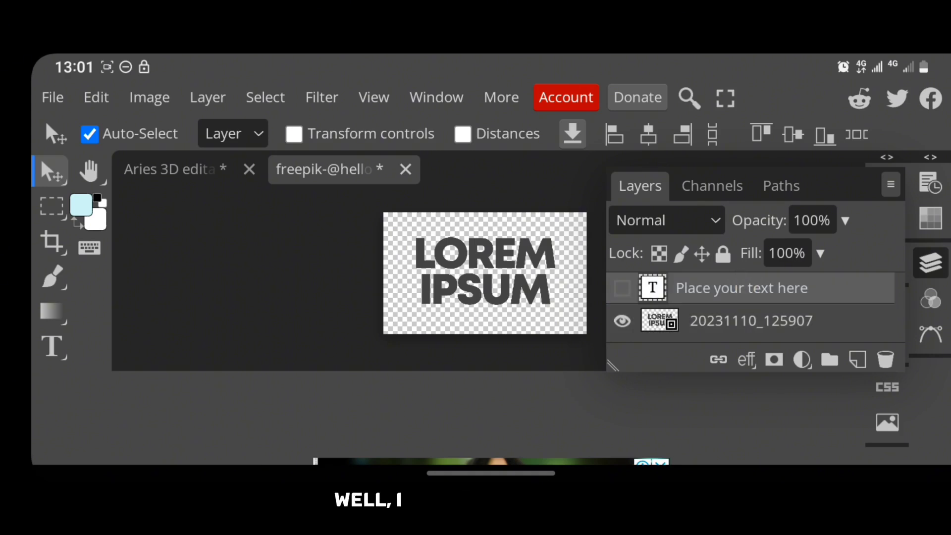
pyautogui.click(885, 360)
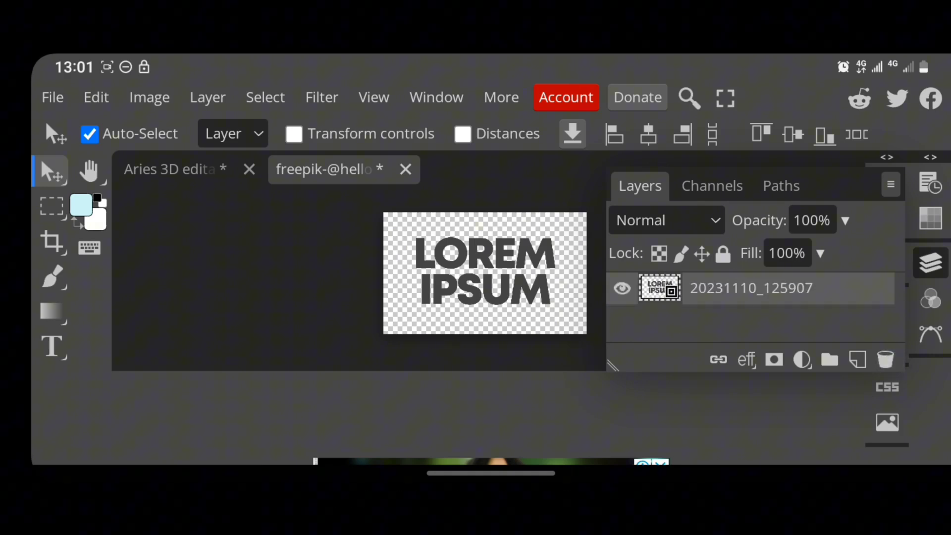
pyautogui.click(930, 262)
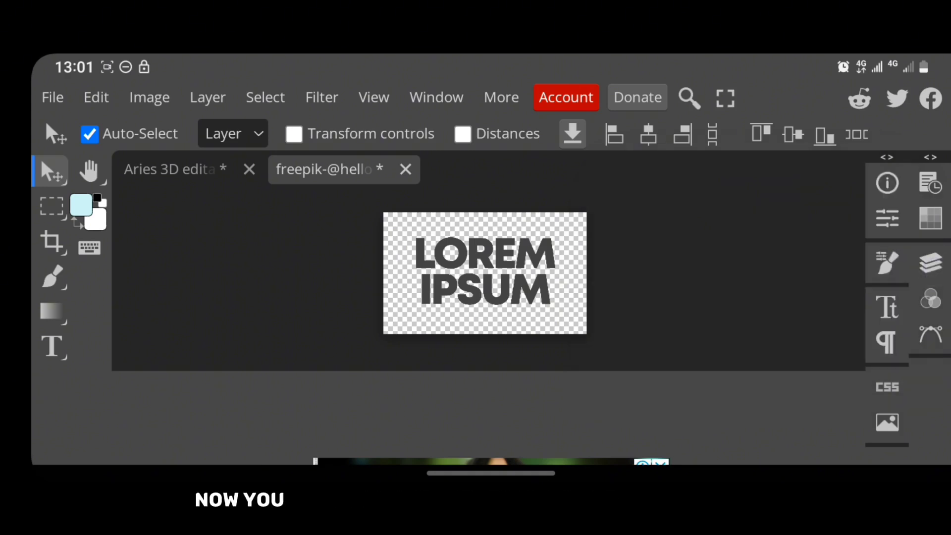
# Save the smart object via File > Save and return to the 'Aries 3D edita...' mockup.
pyautogui.click(52, 97)
pyautogui.moveTo(75, 271); pyautogui.dragTo(75, 178)
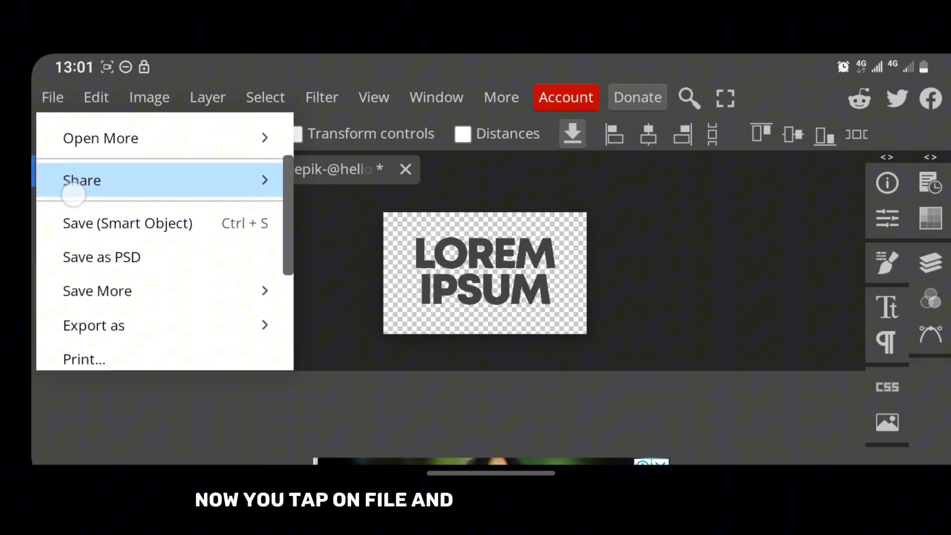
pyautogui.click(125, 209)
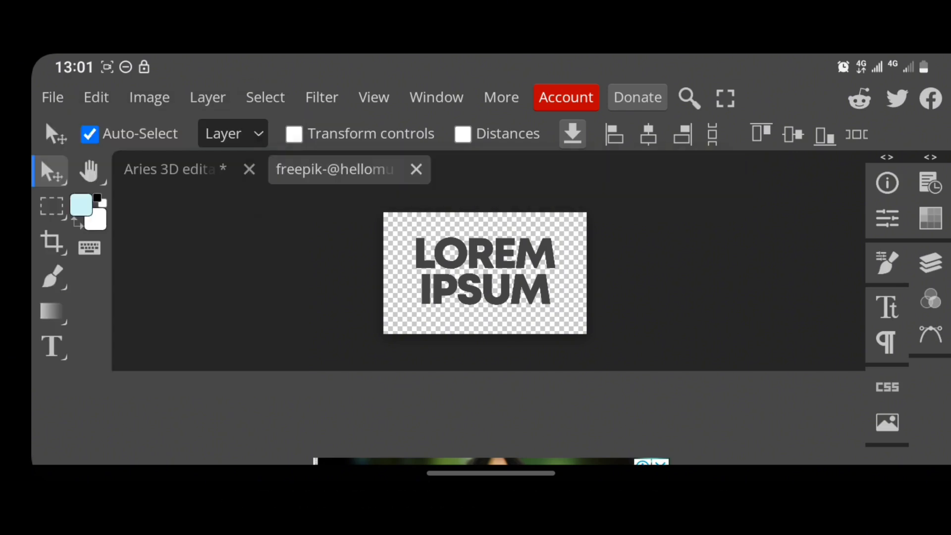
pyautogui.click(186, 168)
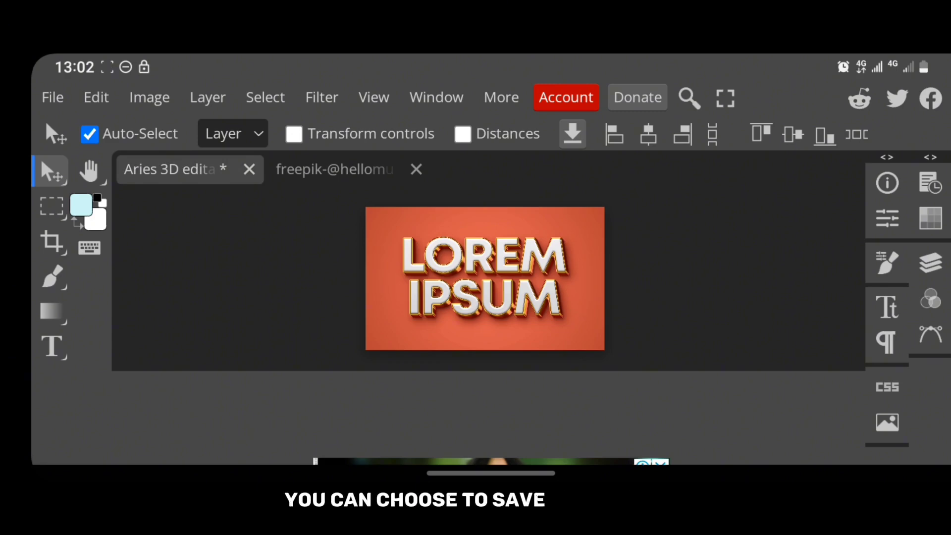
# Hide the mockup's orange Background group so the 3D text sits on transparency.
pyautogui.click(930, 263)
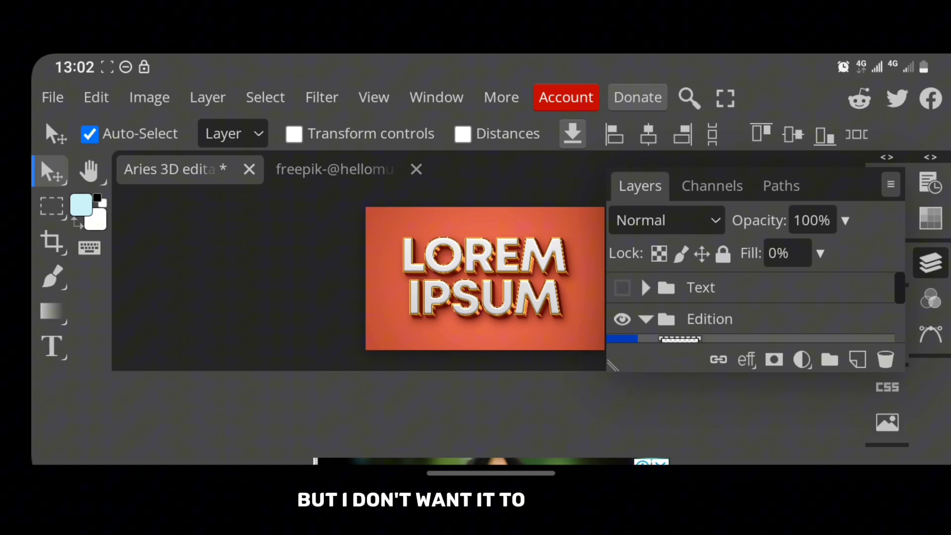
pyautogui.moveTo(838, 287); pyautogui.dragTo(855, 148)
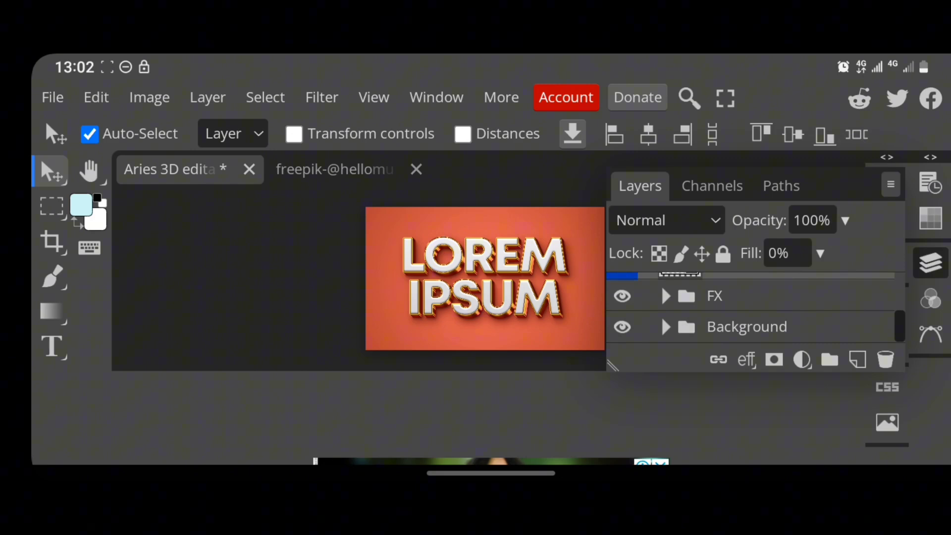
pyautogui.click(622, 326)
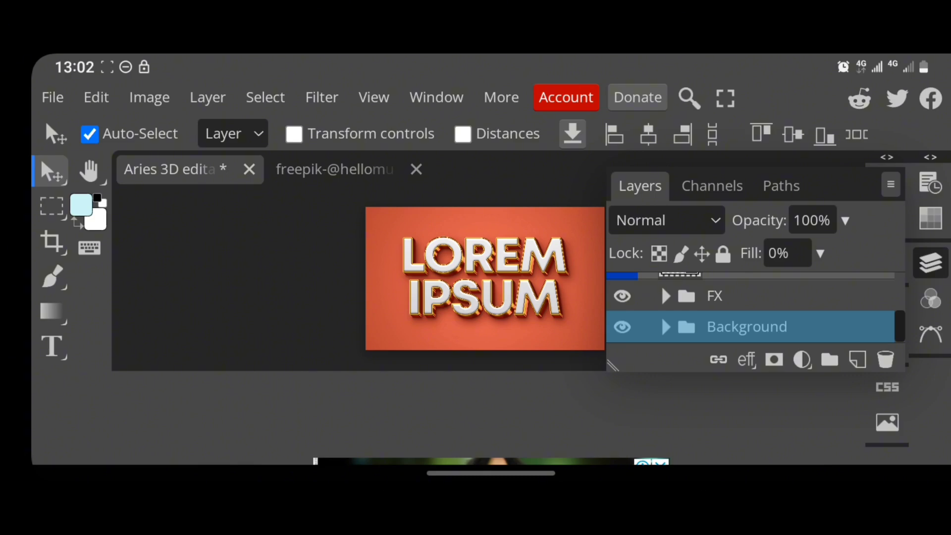
pyautogui.click(622, 327)
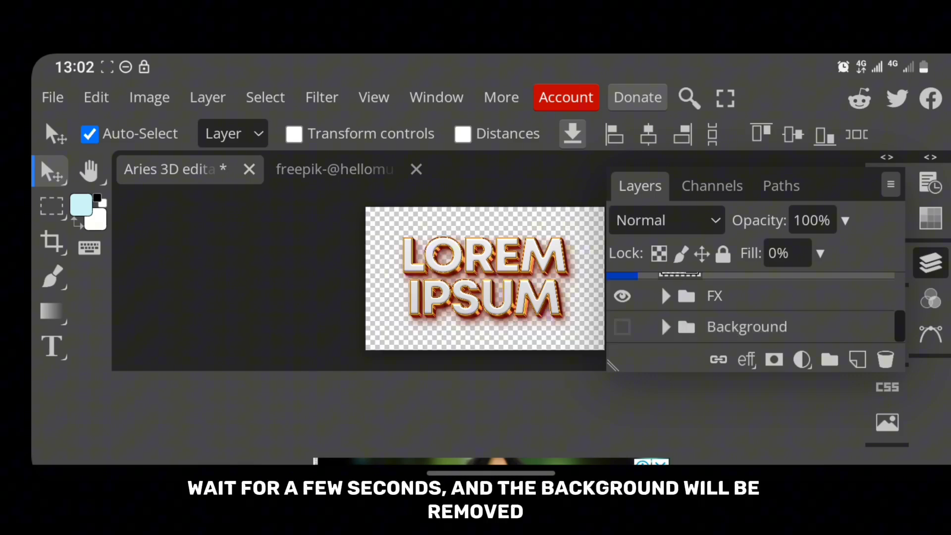
pyautogui.click(930, 262)
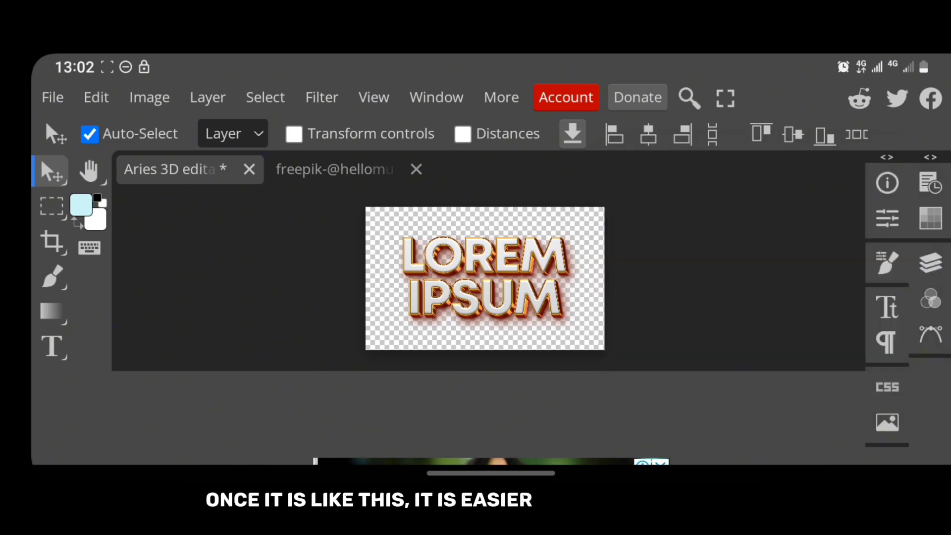
pyautogui.click(52, 97)
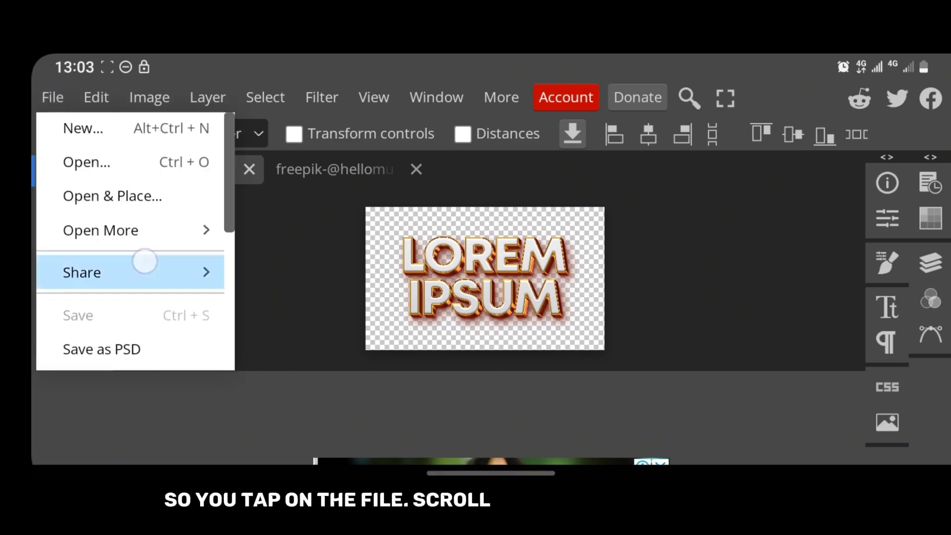
pyautogui.moveTo(144, 261); pyautogui.dragTo(162, 152)
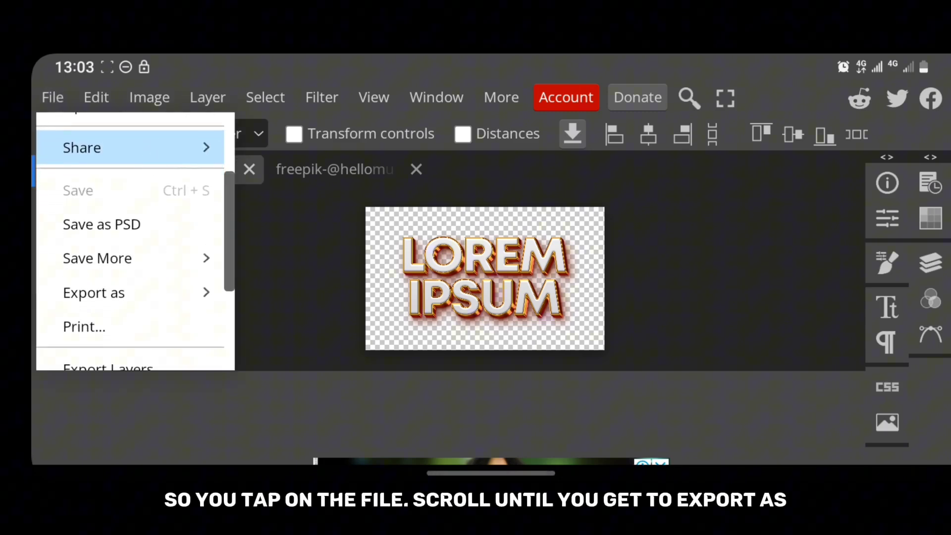
# Choose Export as PNG, bringing up Save for web at 2000×1200.
pyautogui.click(161, 290)
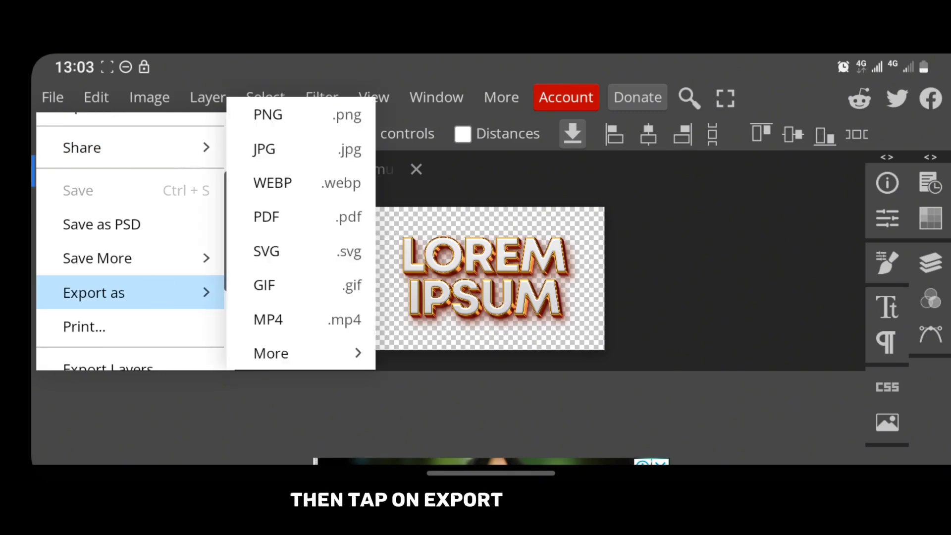
pyautogui.click(318, 112)
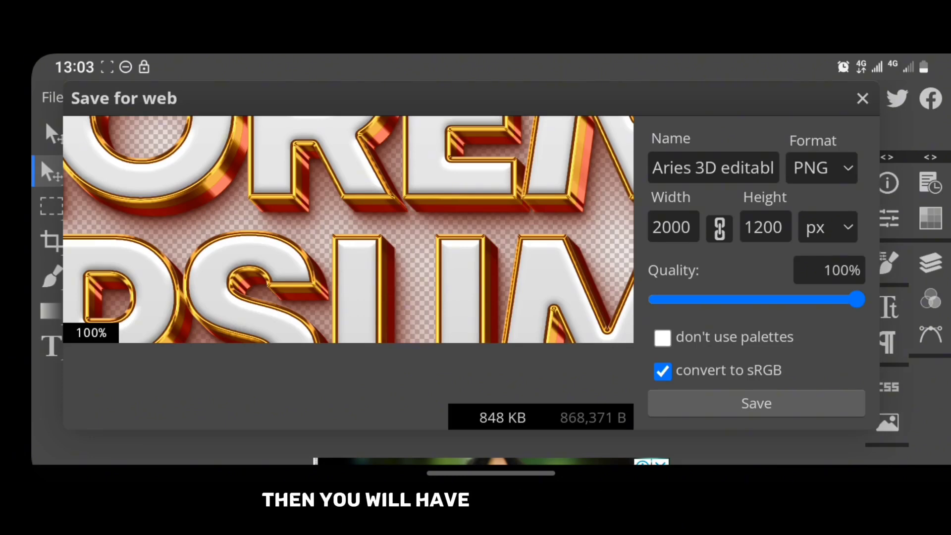
# Replace the default export name with 'Lorem' and start saving the PNG.
pyautogui.click(721, 166)
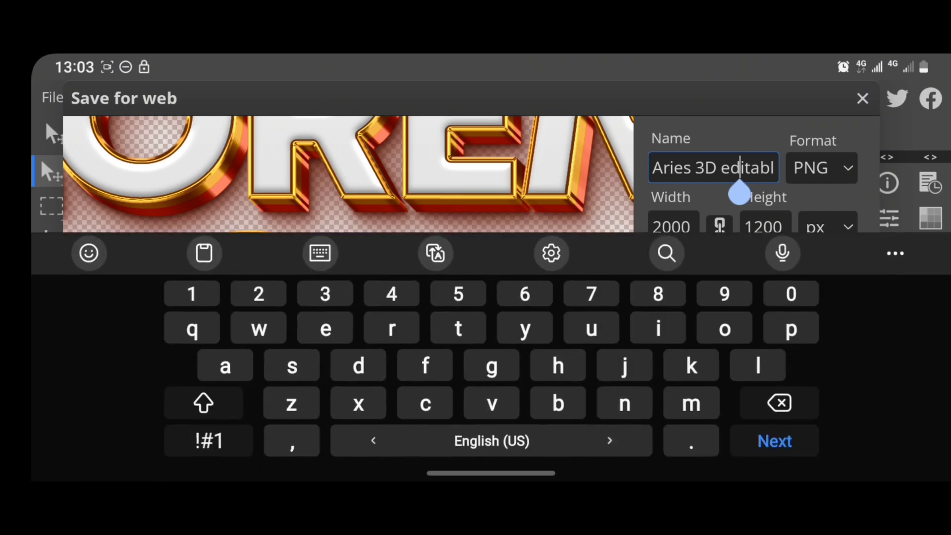
pyautogui.click(780, 404)
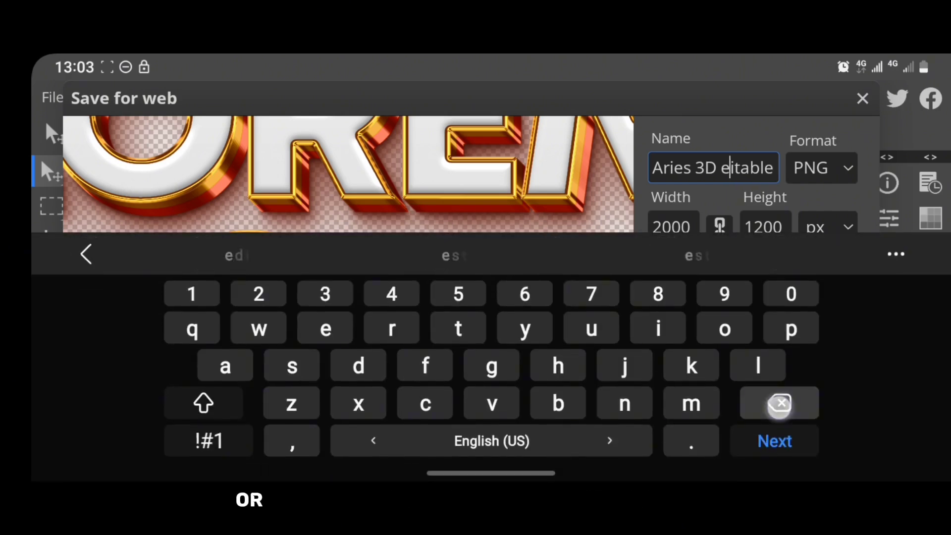
pyautogui.press('BackSpace')
pyautogui.press('BackSpace')
pyautogui.press('BackSpace')
pyautogui.press('BackSpace')
pyautogui.press('BackSpace')
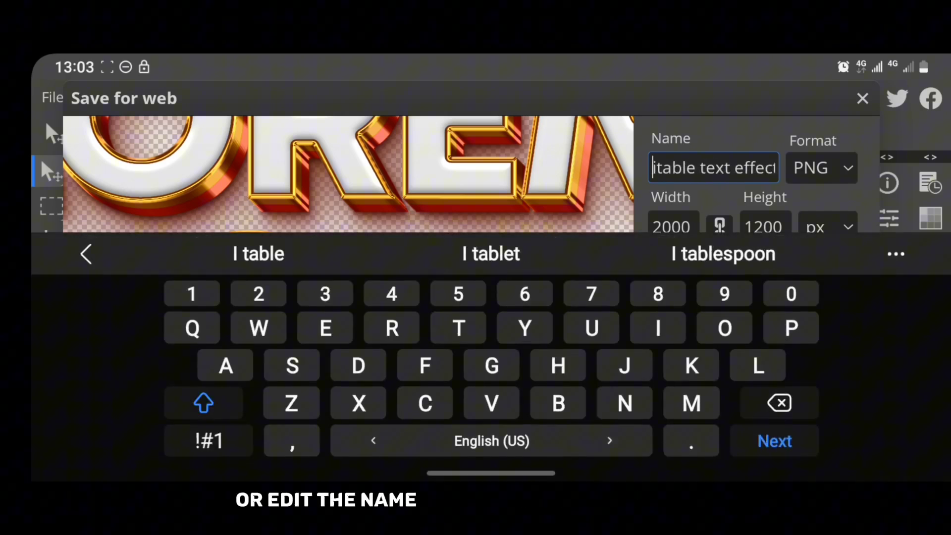
pyautogui.moveTo(575, 435); pyautogui.dragTo(798, 421)
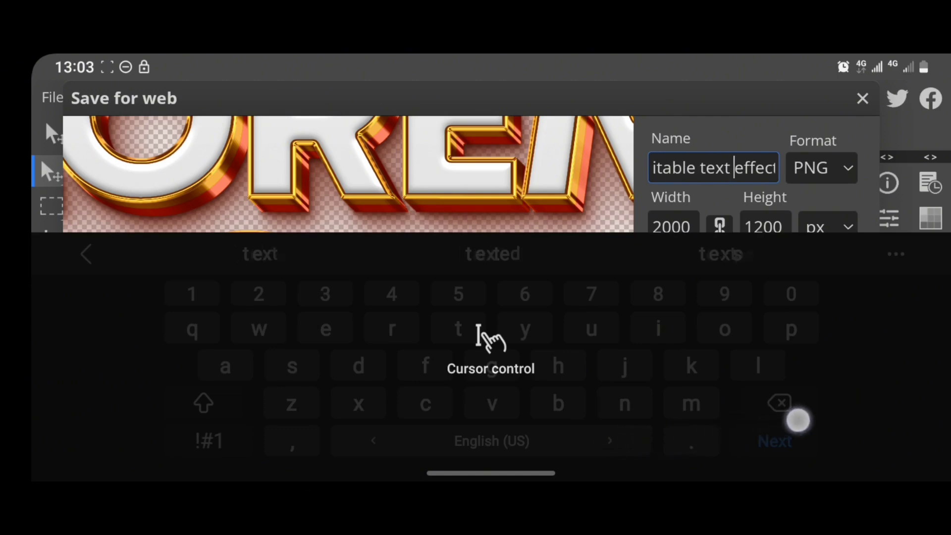
pyautogui.moveTo(798, 421); pyautogui.dragTo(921, 399)
pyautogui.click(780, 405)
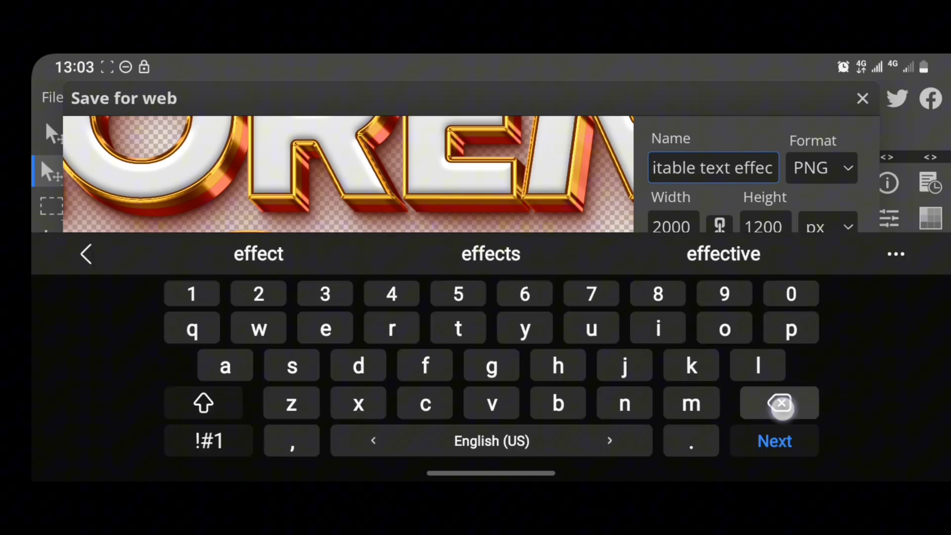
pyautogui.write('L')
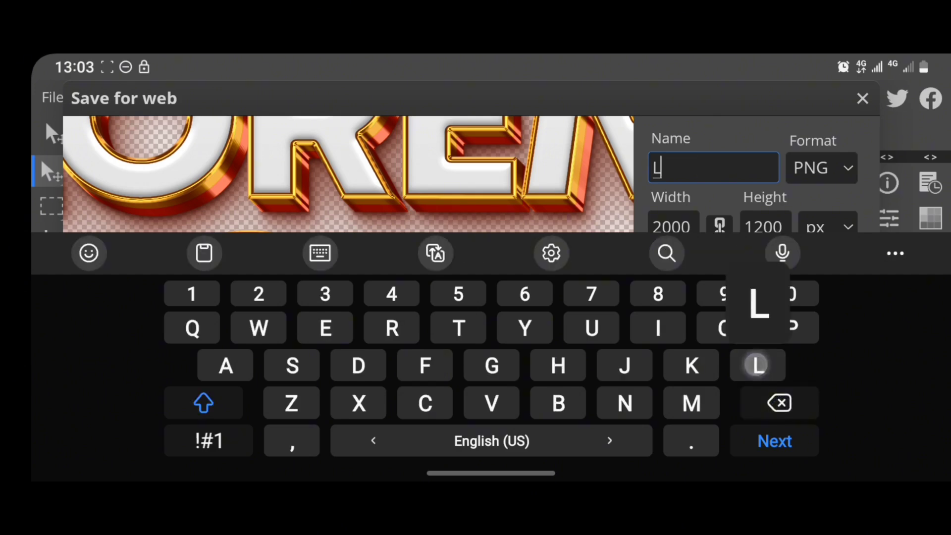
pyautogui.write('ore')
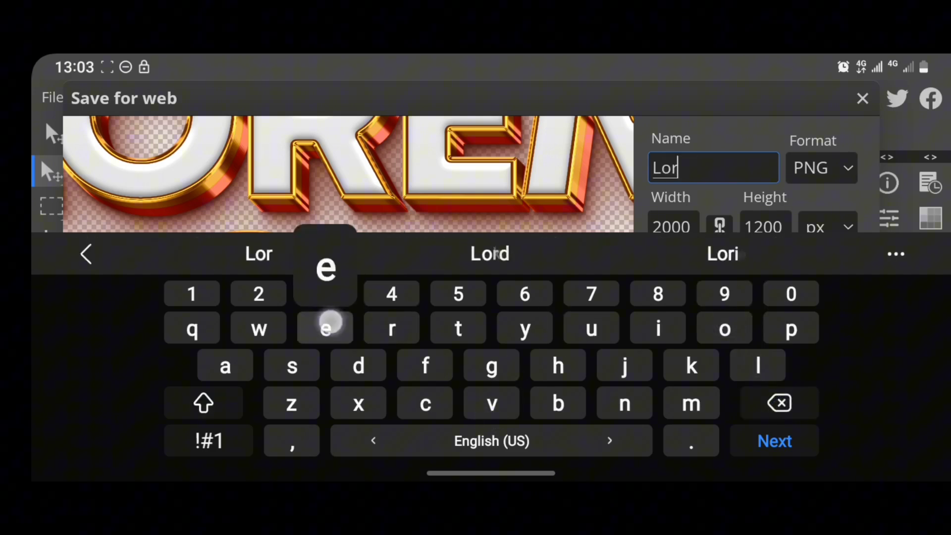
pyautogui.write('m')
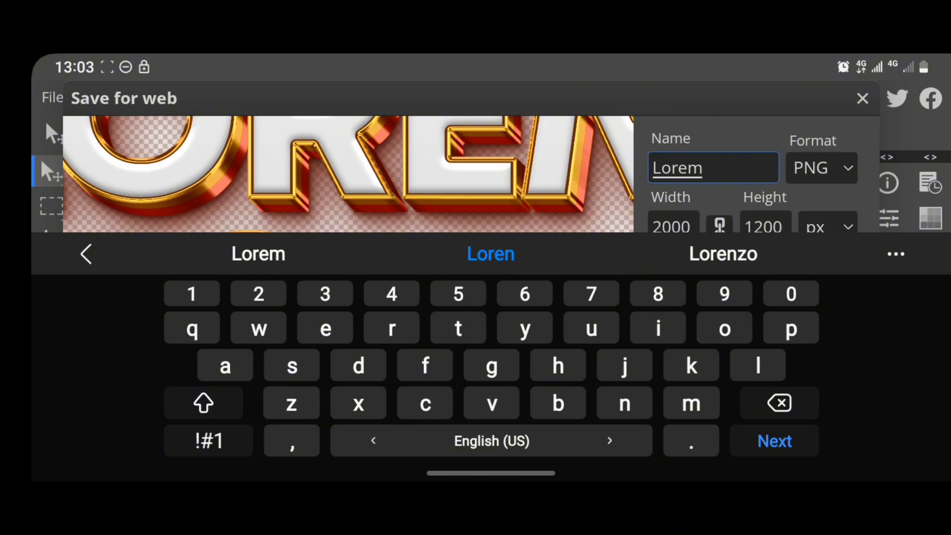
pyautogui.press('Return')
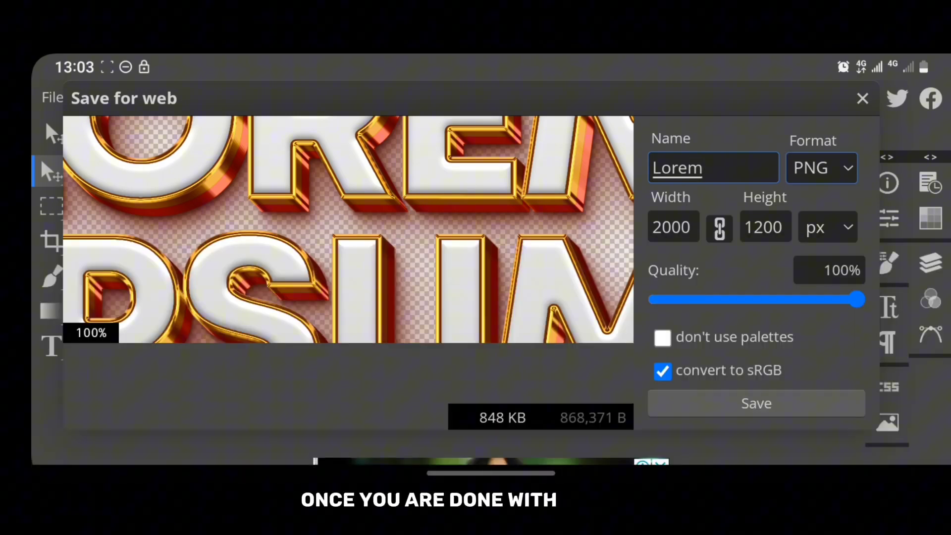
pyautogui.click(796, 403)
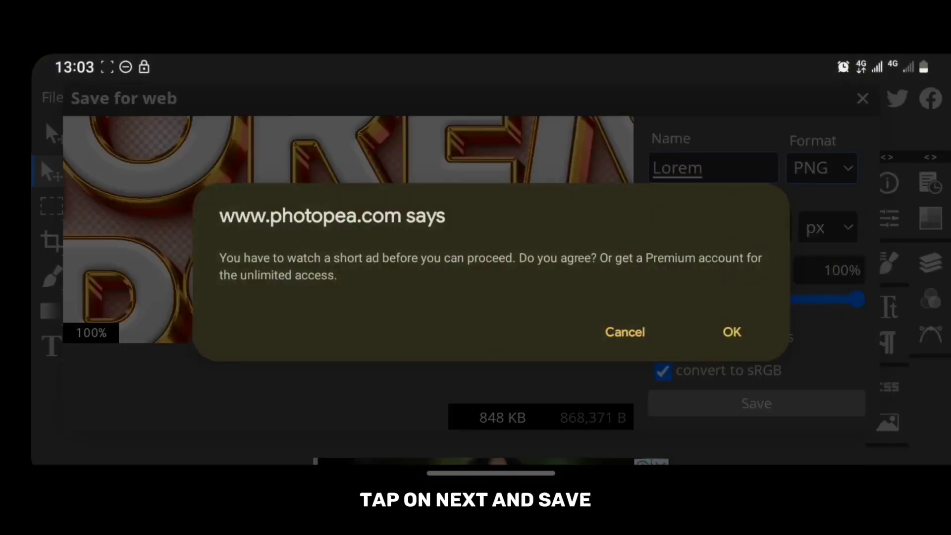
# Accept the photopea.com ad prompt with OK so the Lorem save can continue.
pyautogui.click(731, 330)
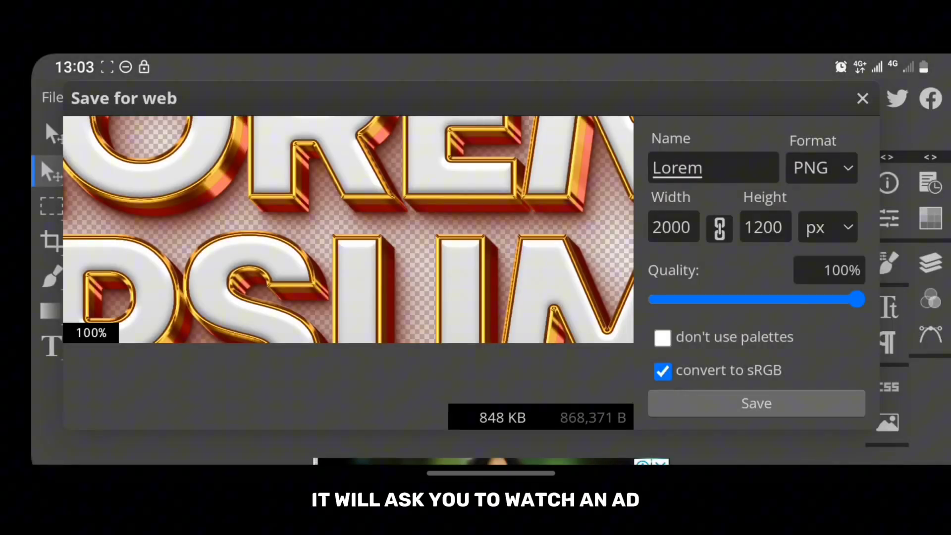